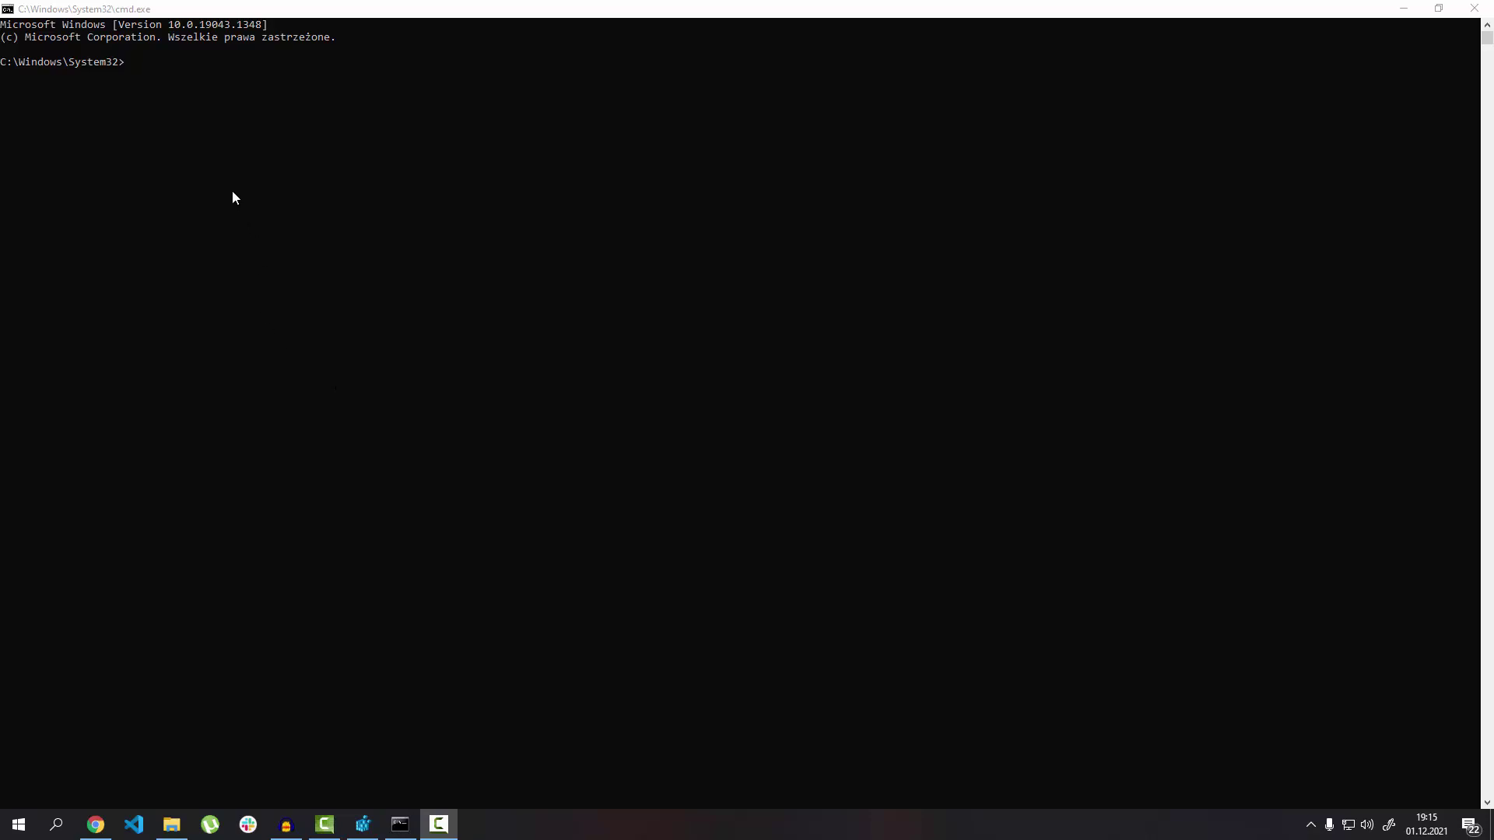
Step: Run 'sqllocaldb versions' in the command window, which returns a RegGetValueW error
{"action": "left_click", "coordinate": [149, 62]}
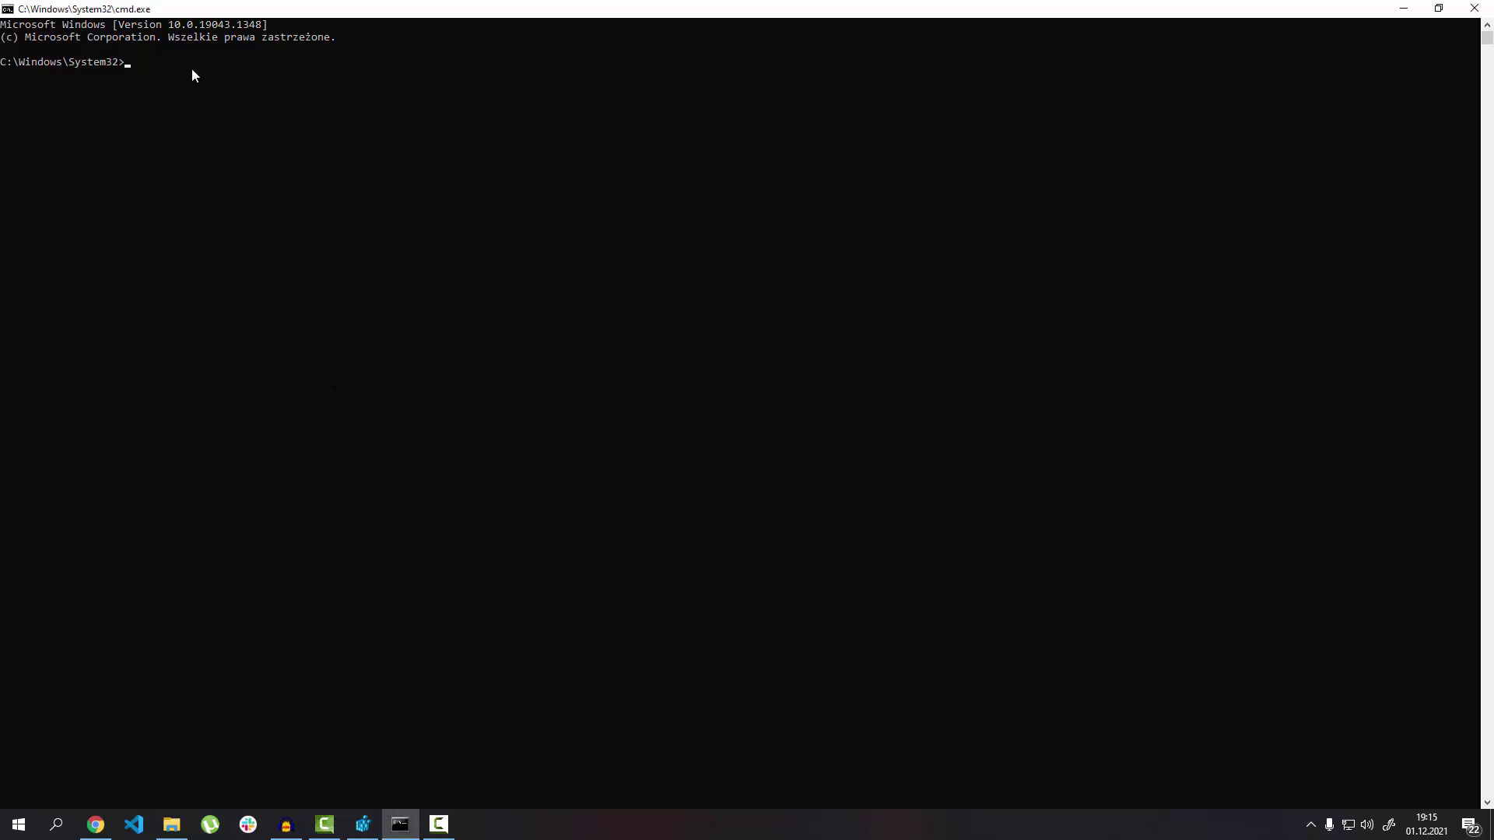
{"action": "type", "text": "l"}
{"action": "key", "text": "BackSpace"}
{"action": "type", "text": "sqllocaldb versions"}
{"action": "key", "text": "Return"}
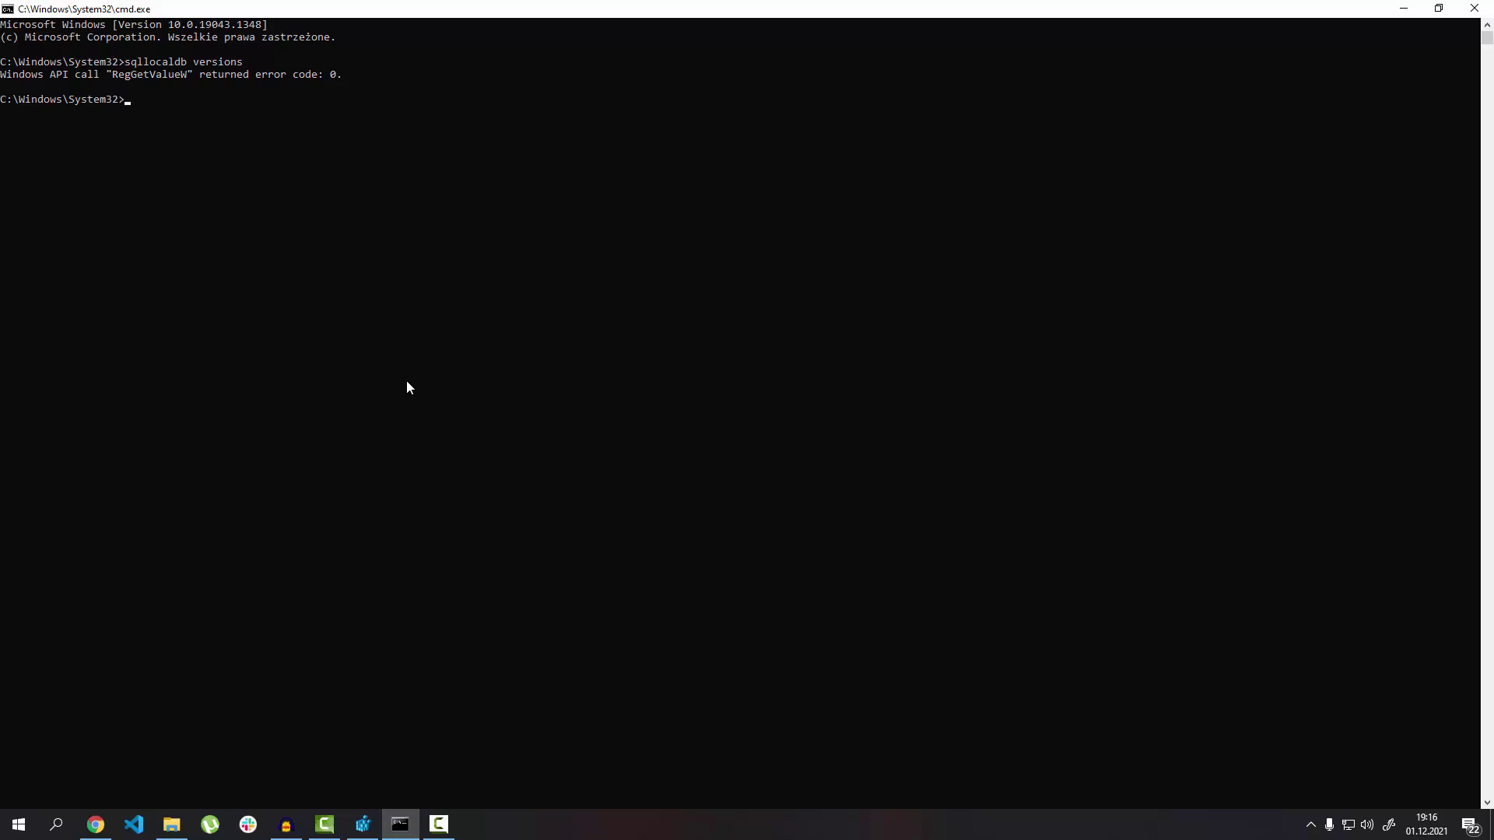
Step: Launch regedit and select the 13.0 key under Local DB's Installed Versions
{"action": "key", "text": "super+r"}
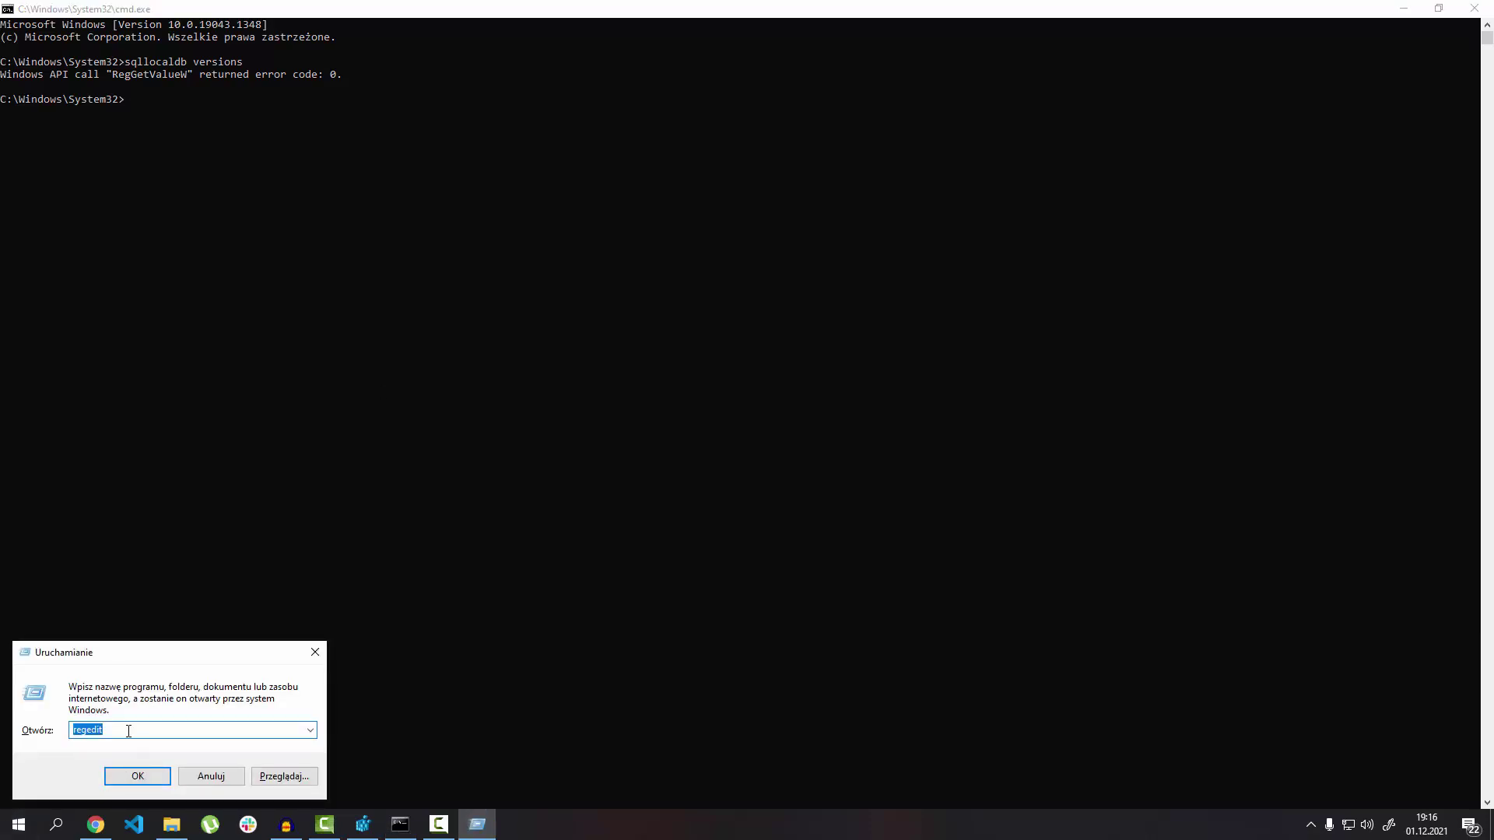
{"action": "left_click", "coordinate": [91, 732]}
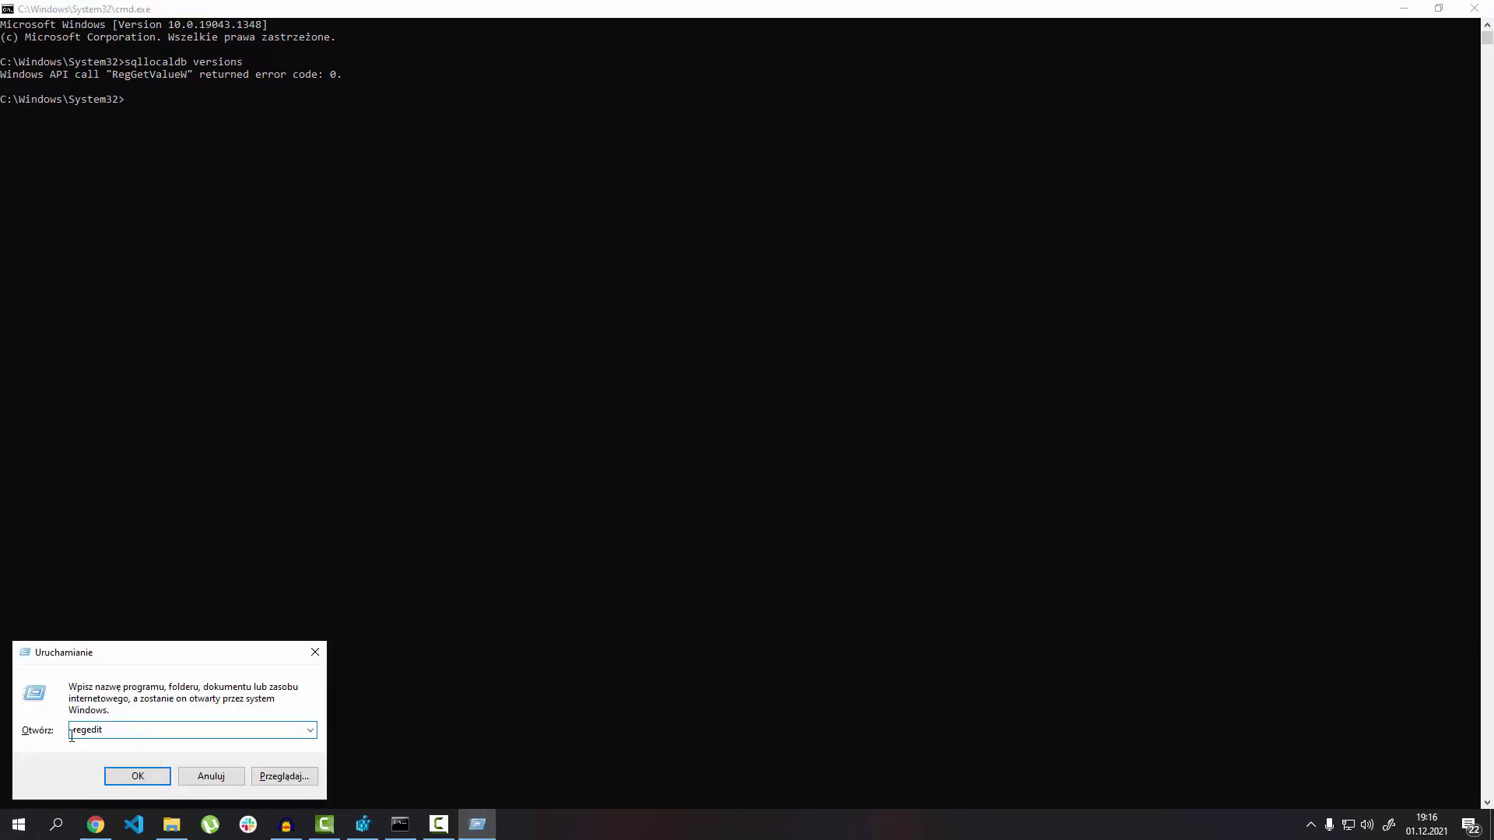
{"action": "left_click", "coordinate": [136, 777]}
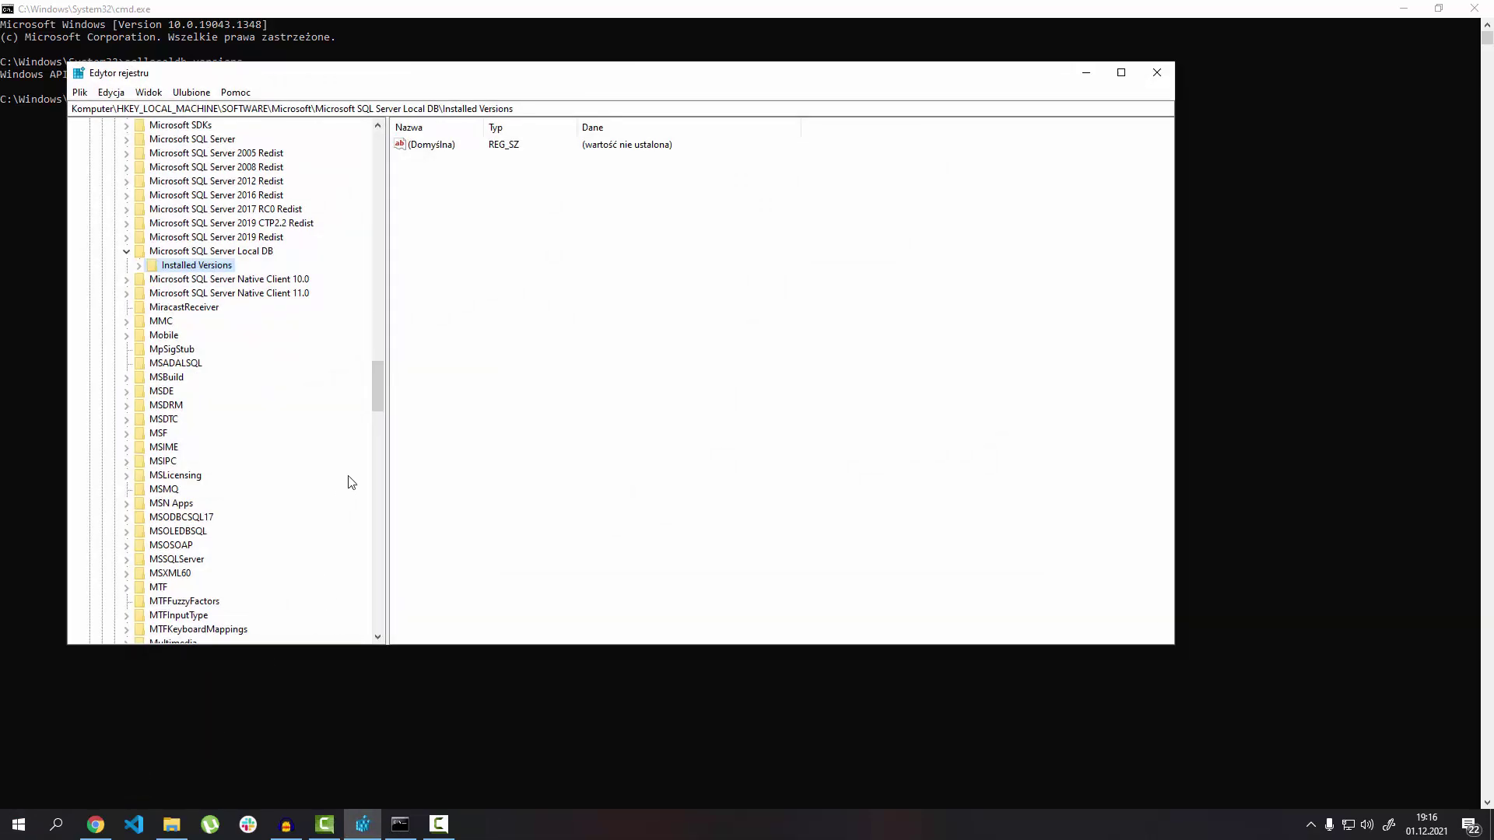
{"action": "mouse_move", "coordinate": [375, 394]}
{"action": "left_mouse_down"}
{"action": "mouse_move", "coordinate": [368, 194]}
{"action": "mouse_move", "coordinate": [360, 219]}
{"action": "mouse_move", "coordinate": [379, 213]}
{"action": "mouse_move", "coordinate": [358, 380]}
{"action": "left_mouse_up"}
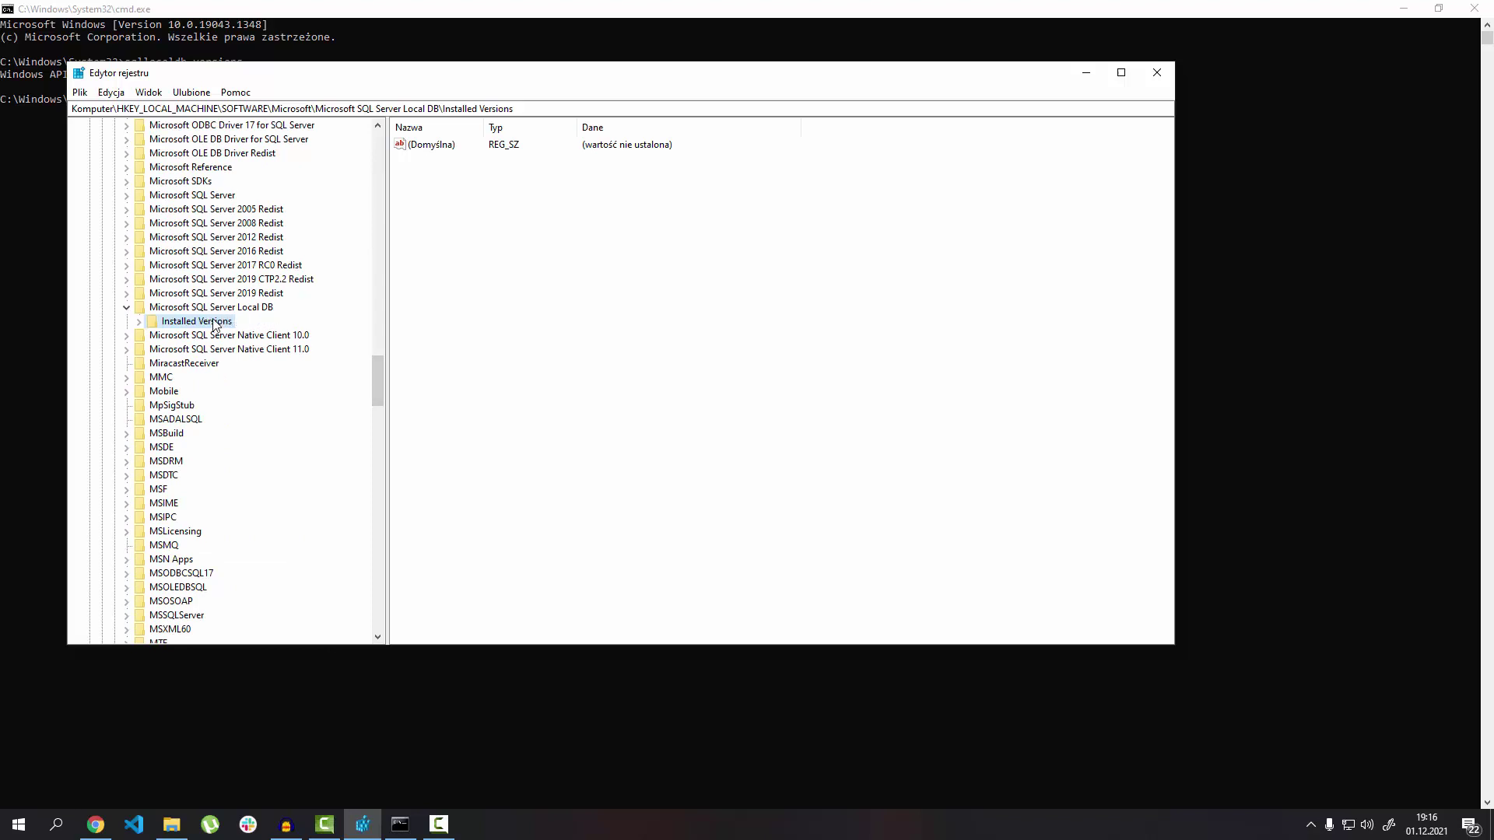
{"action": "left_click", "coordinate": [140, 311]}
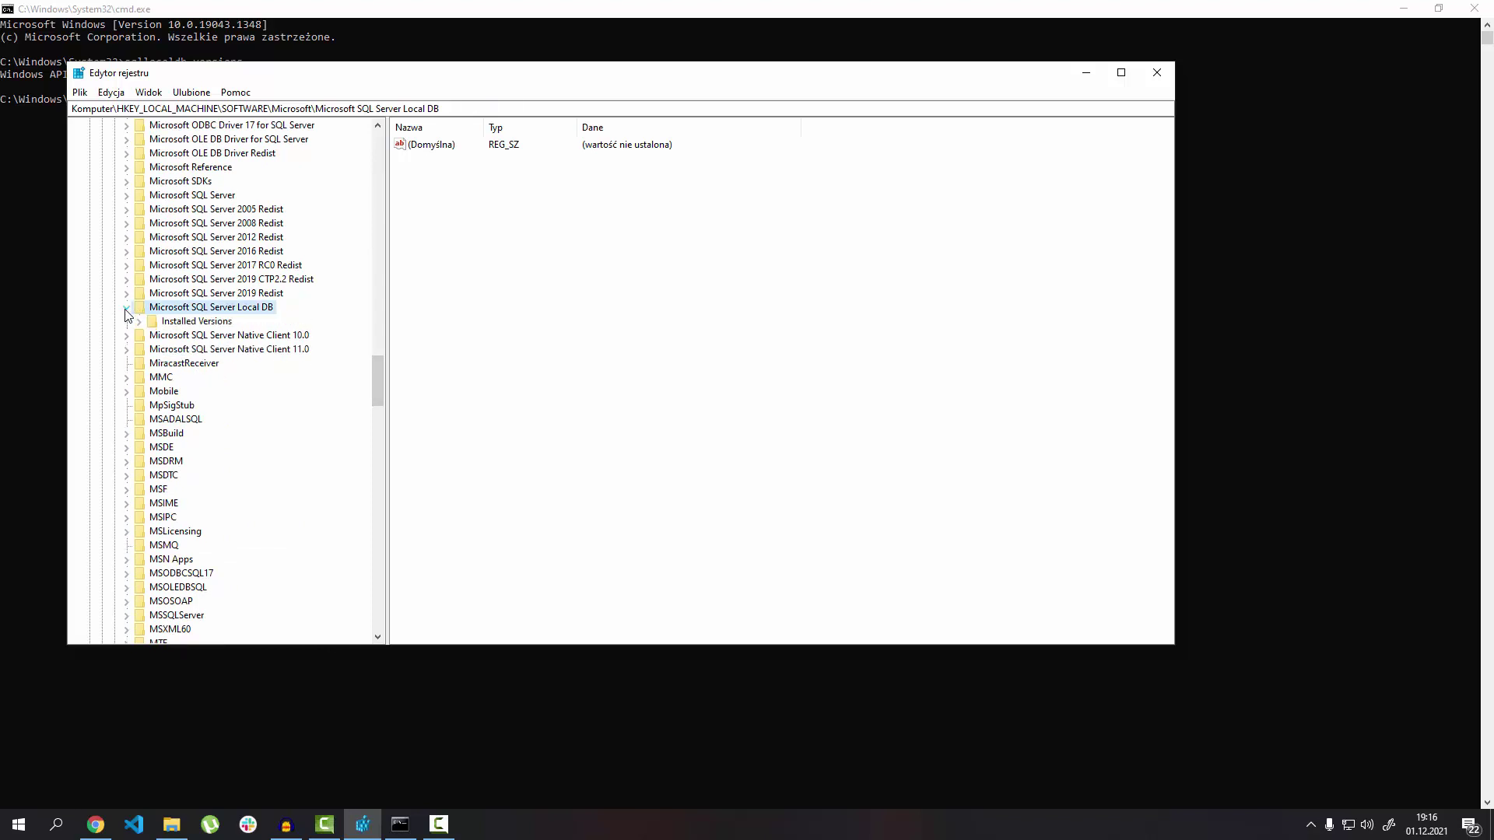
{"action": "left_click", "coordinate": [172, 322]}
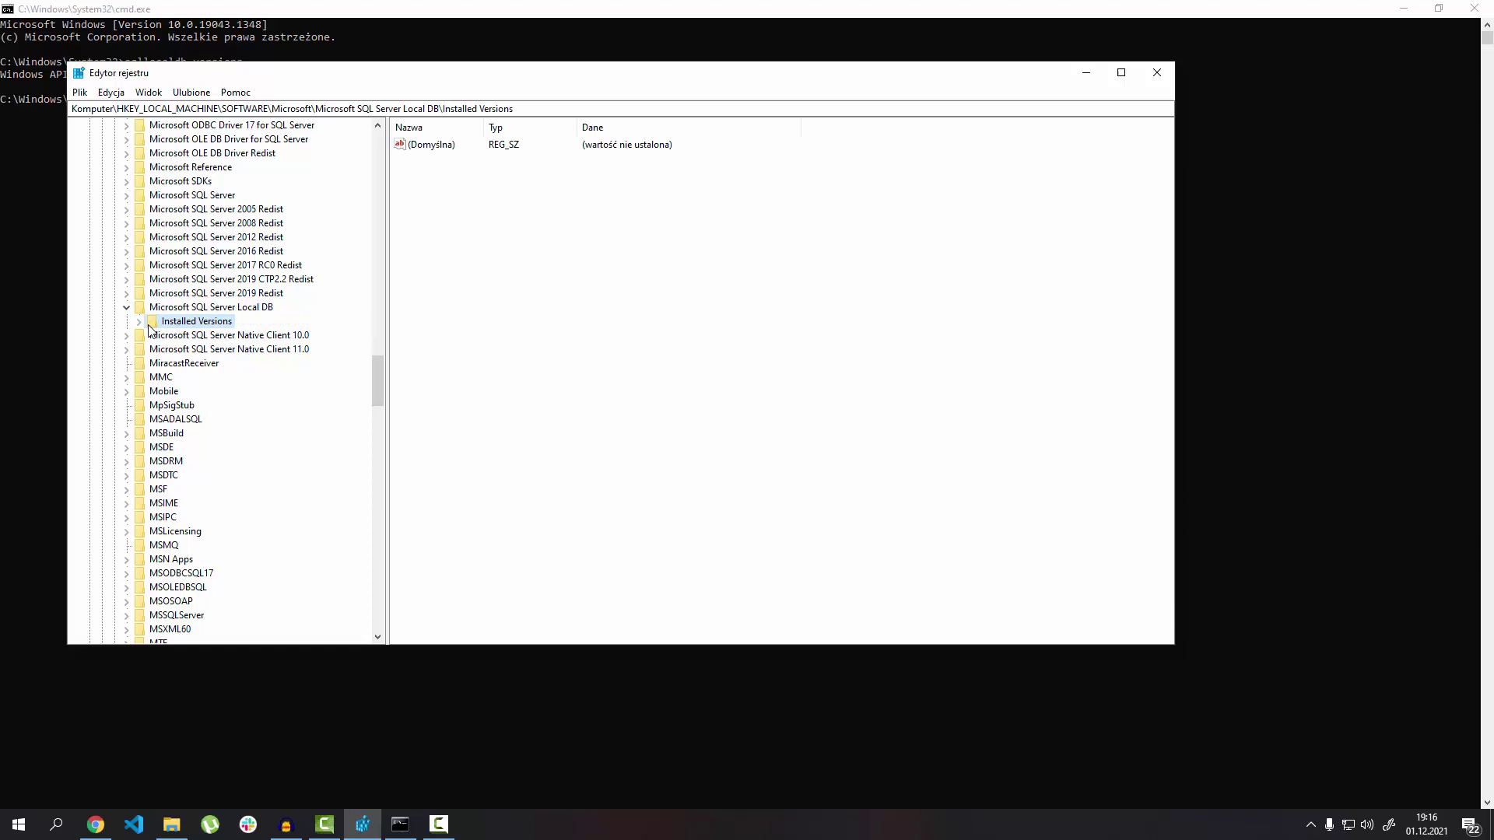
{"action": "left_click", "coordinate": [139, 321]}
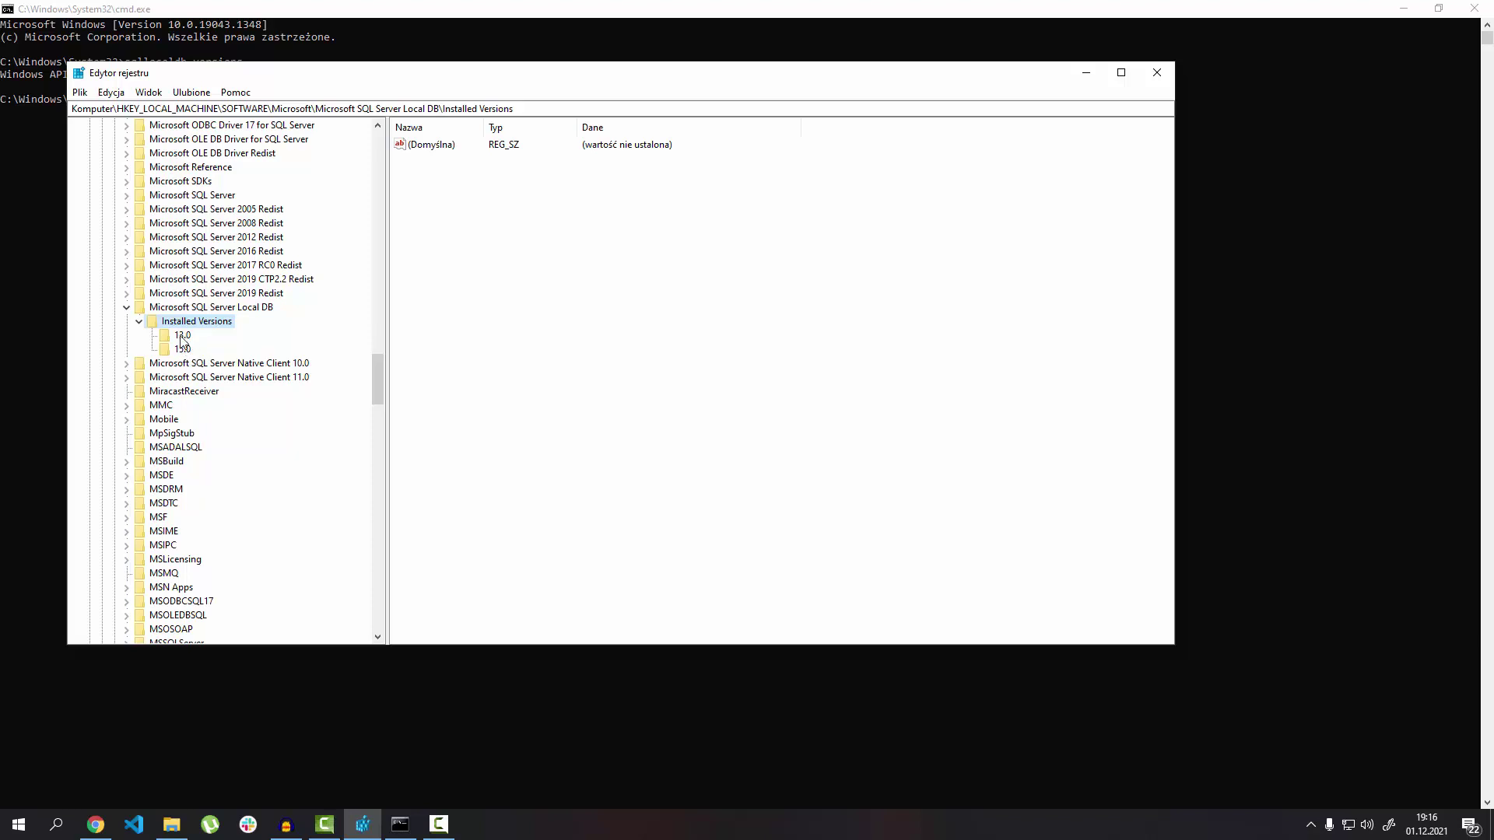
{"action": "left_click", "coordinate": [184, 336]}
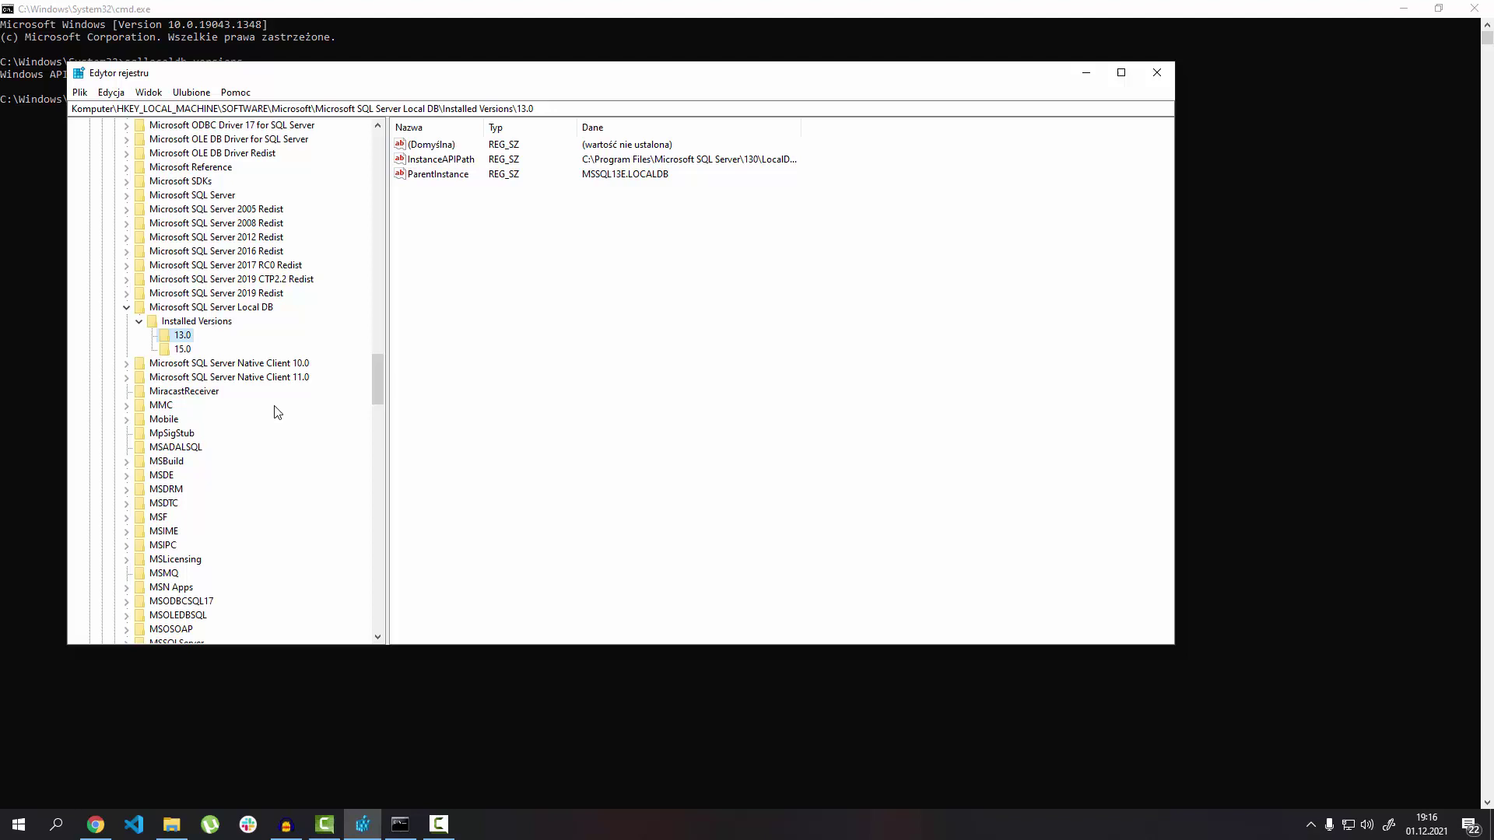
Step: Rename the 13.0 key to 13.1, then minimize Registry Editor and return to Command Prompt
{"action": "key", "text": "F2"}
{"action": "key", "text": "End"}
{"action": "key", "text": "BackSpace"}
{"action": "type", "text": "1"}
{"action": "key", "text": "Return"}
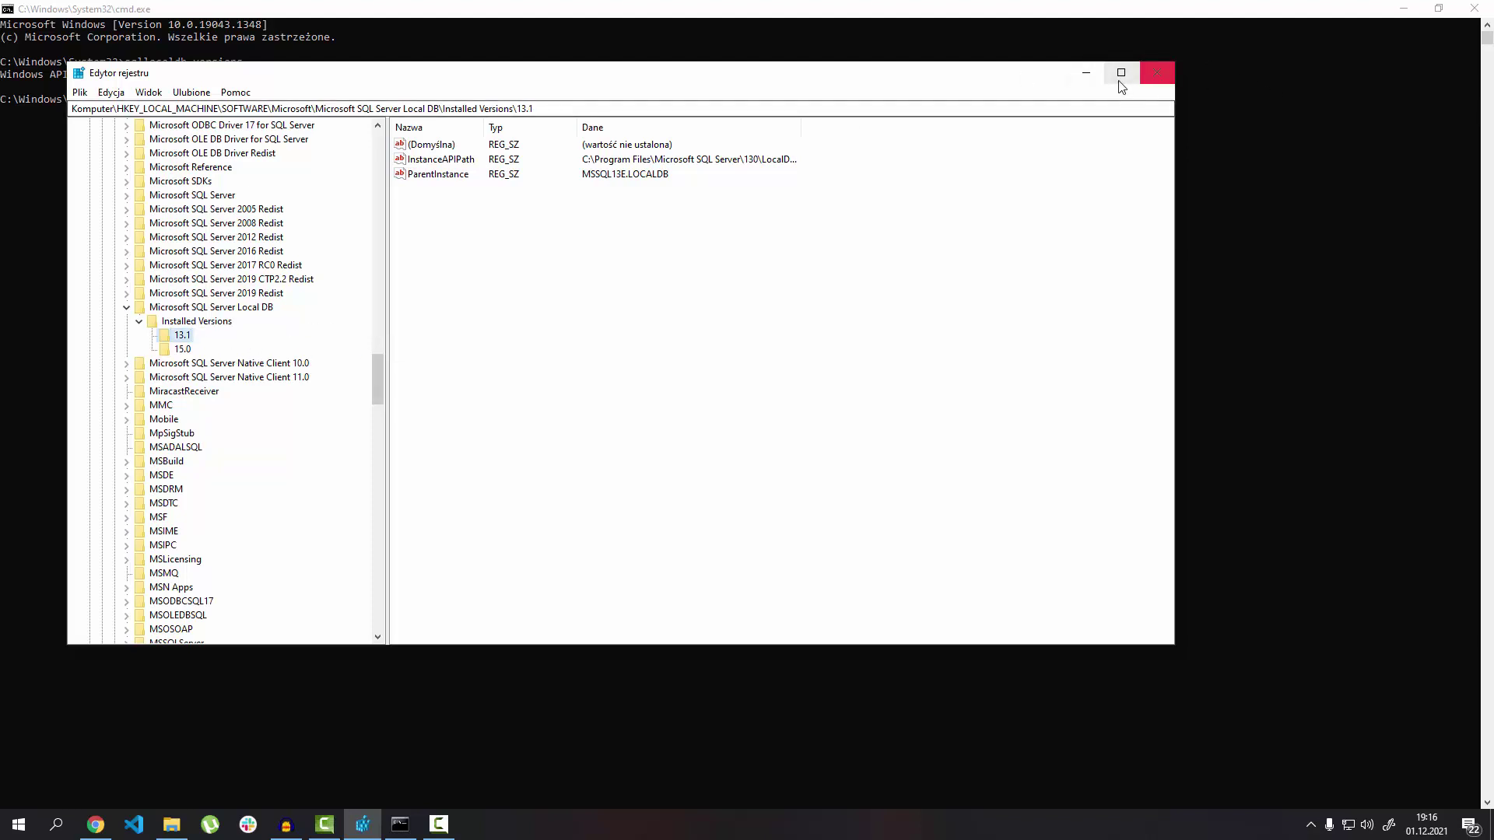
{"action": "left_click", "coordinate": [1085, 78]}
{"action": "left_click", "coordinate": [146, 100]}
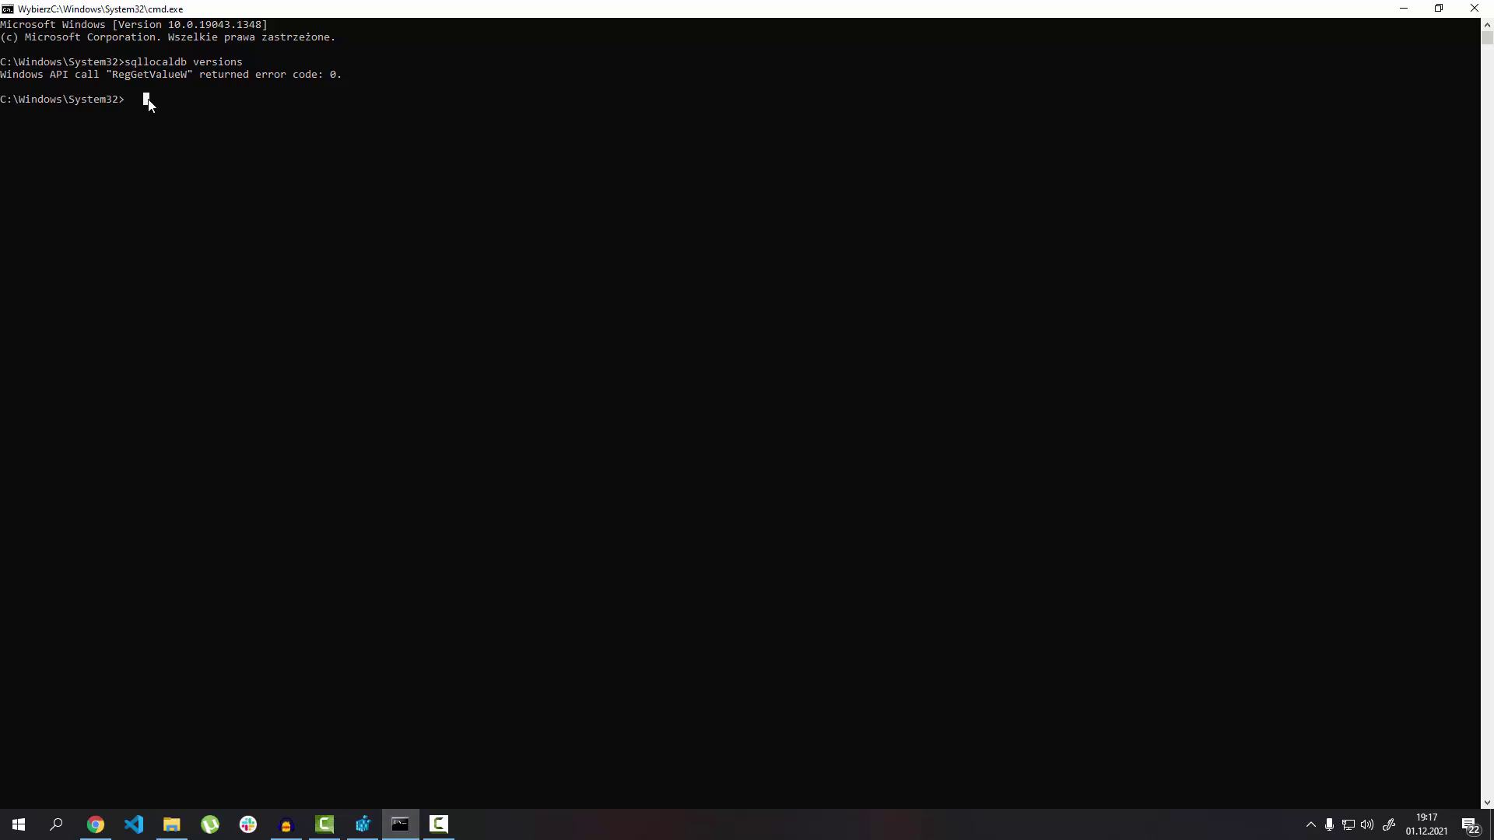
Step: Rerun 'sqllocaldb versions' and select the listed 2016 line and the 15.0.2000.5 version text
{"action": "key", "text": "Escape"}
{"action": "key", "text": "Up"}
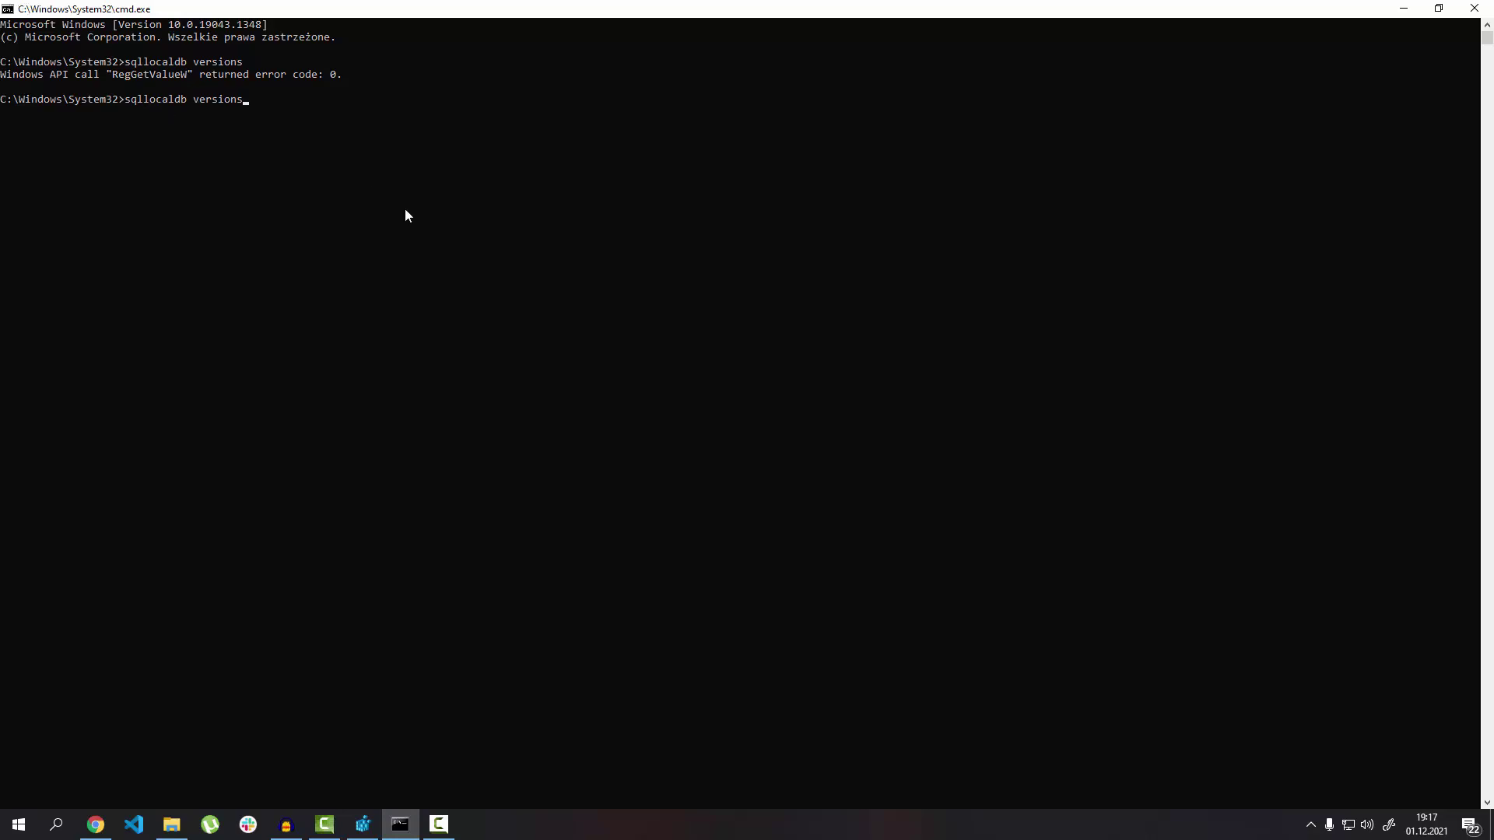
{"action": "key", "text": "Return"}
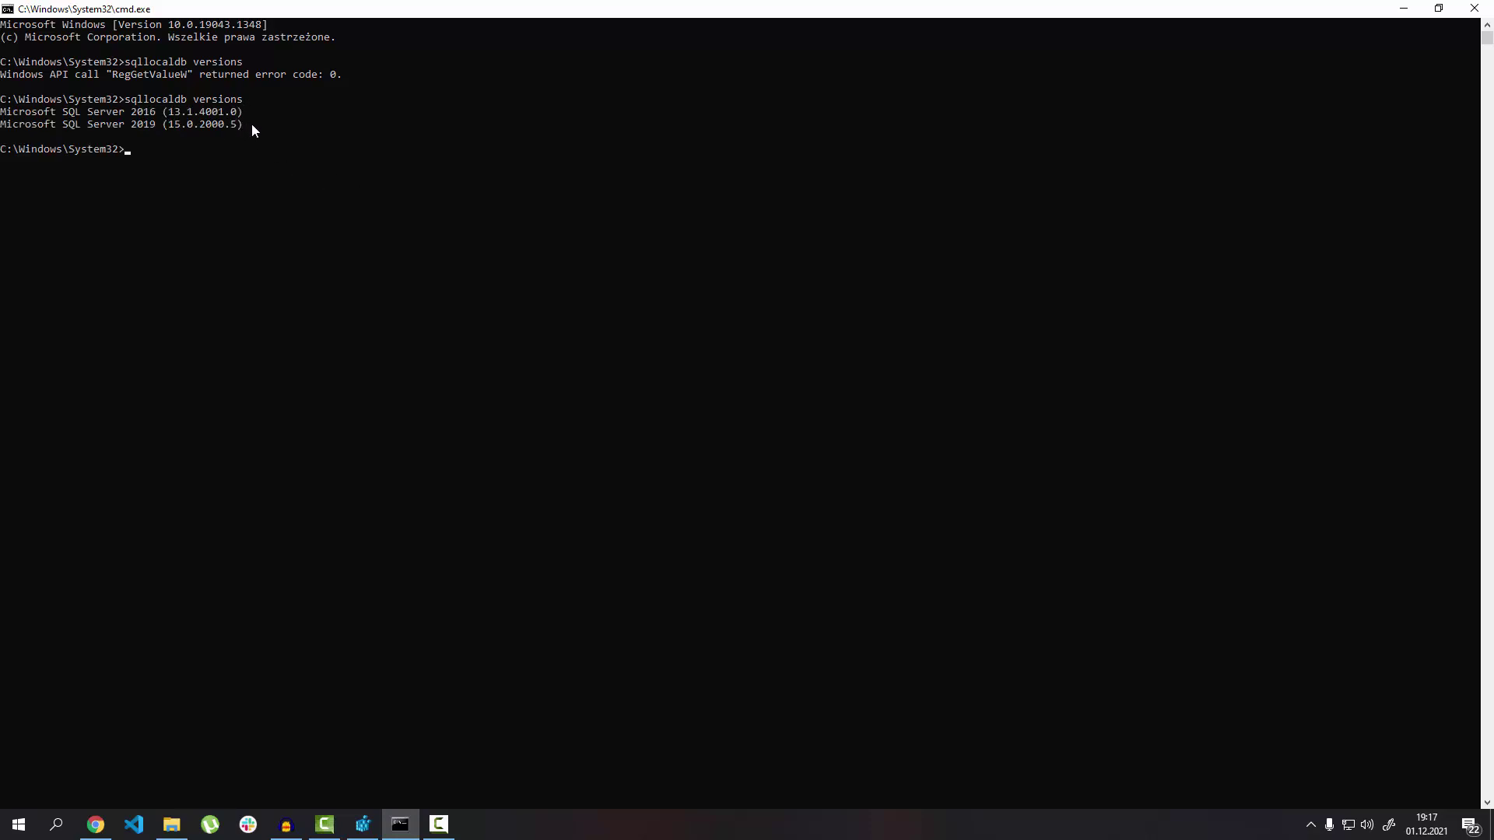
{"action": "left_click_drag", "start_coordinate": [246, 113], "coordinate": [2, 114]}
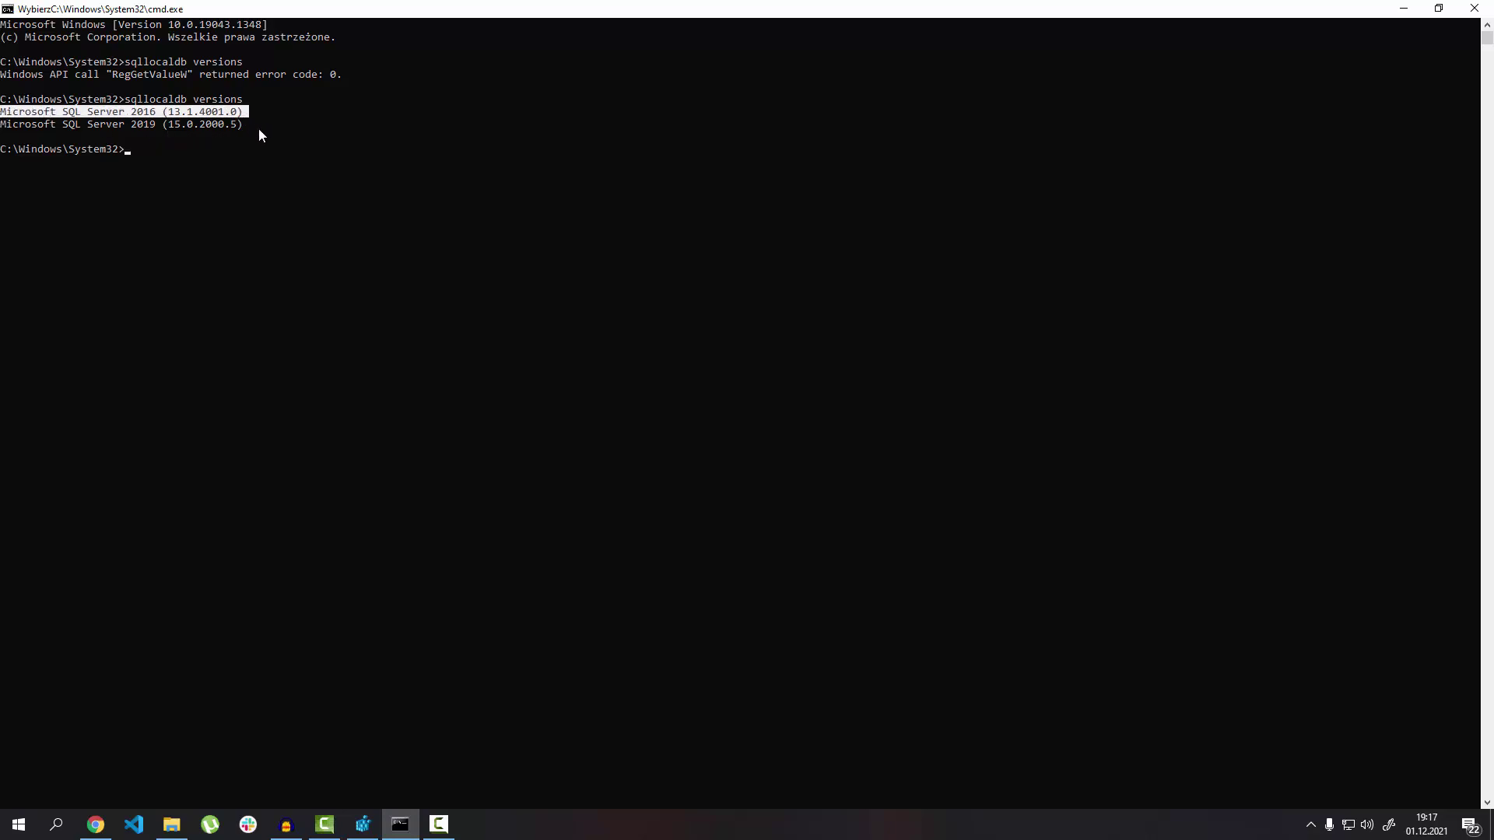
{"action": "left_click_drag", "start_coordinate": [246, 125], "coordinate": [165, 127]}
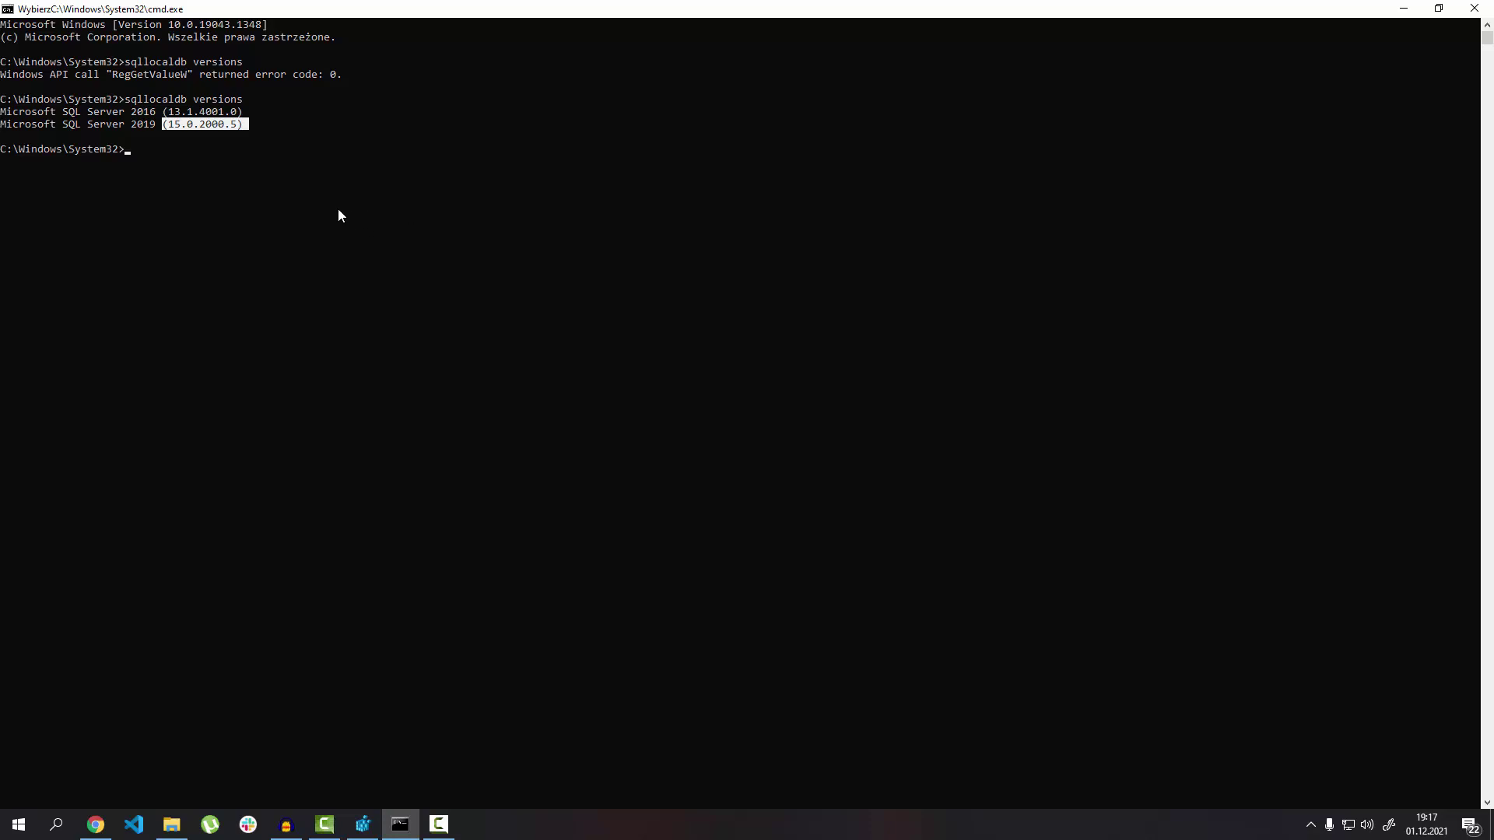
{"action": "left_click_drag", "start_coordinate": [260, 124], "coordinate": [162, 124]}
Step: Save the SQL Server Express 2019 installer from the LocalDB Docs page and open it
{"action": "key", "text": "alt+Tab"}
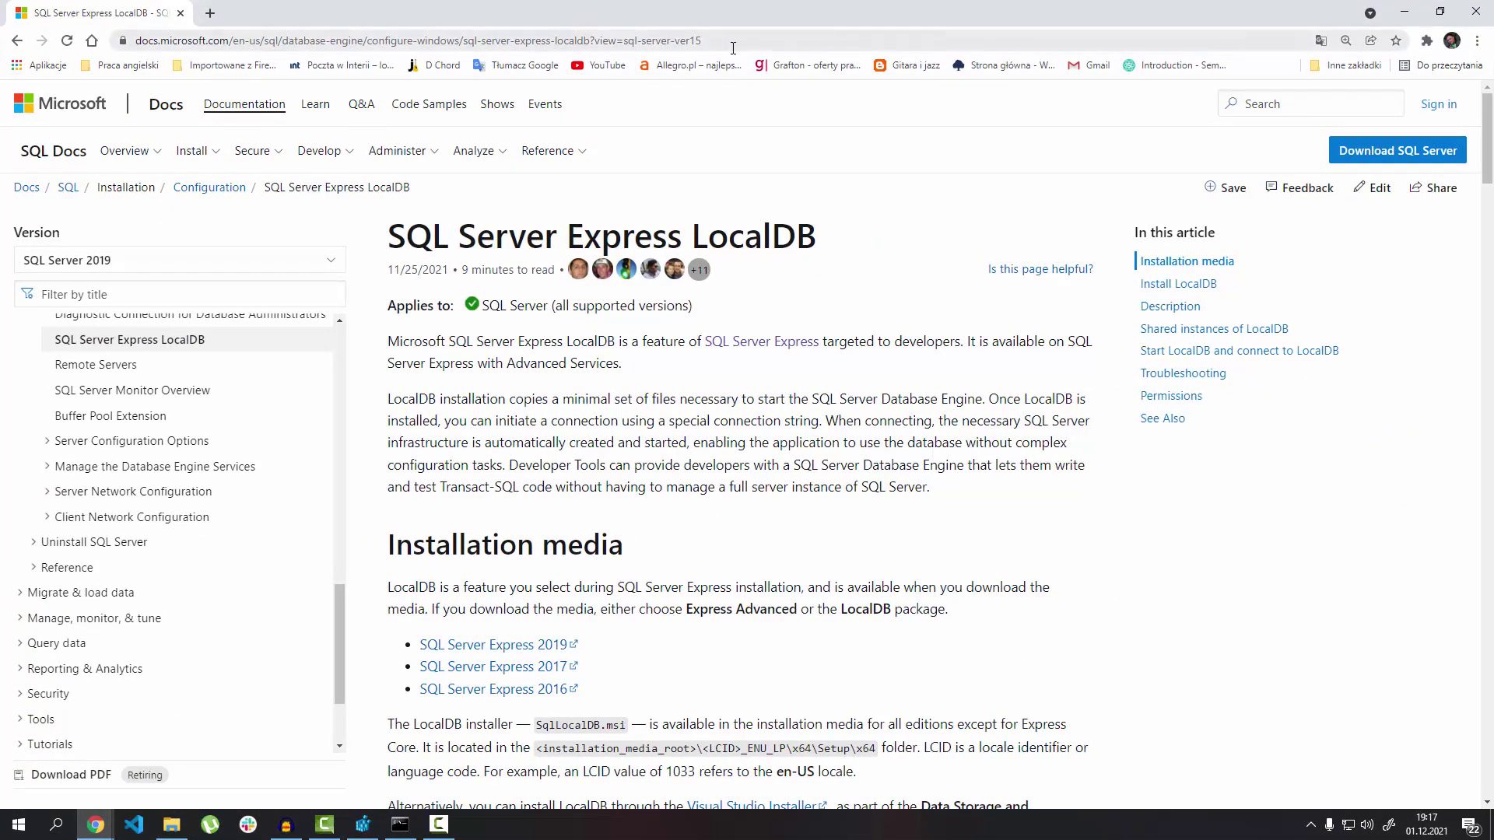
{"action": "left_click", "coordinate": [734, 40]}
{"action": "scroll", "coordinate": [517, 350], "scroll_direction": "down", "scroll_amount": 4}
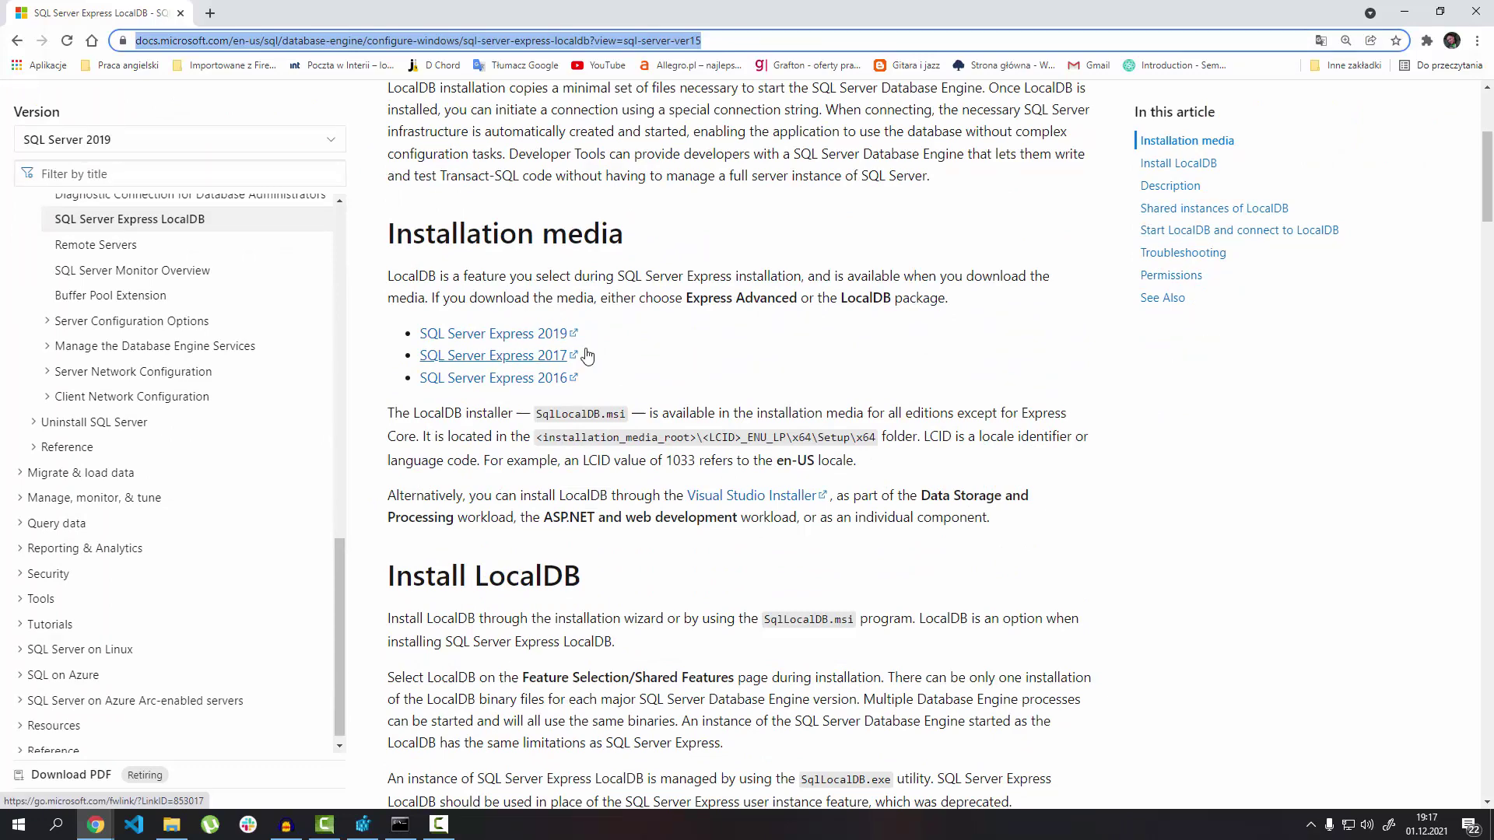
{"action": "left_click", "coordinate": [529, 337]}
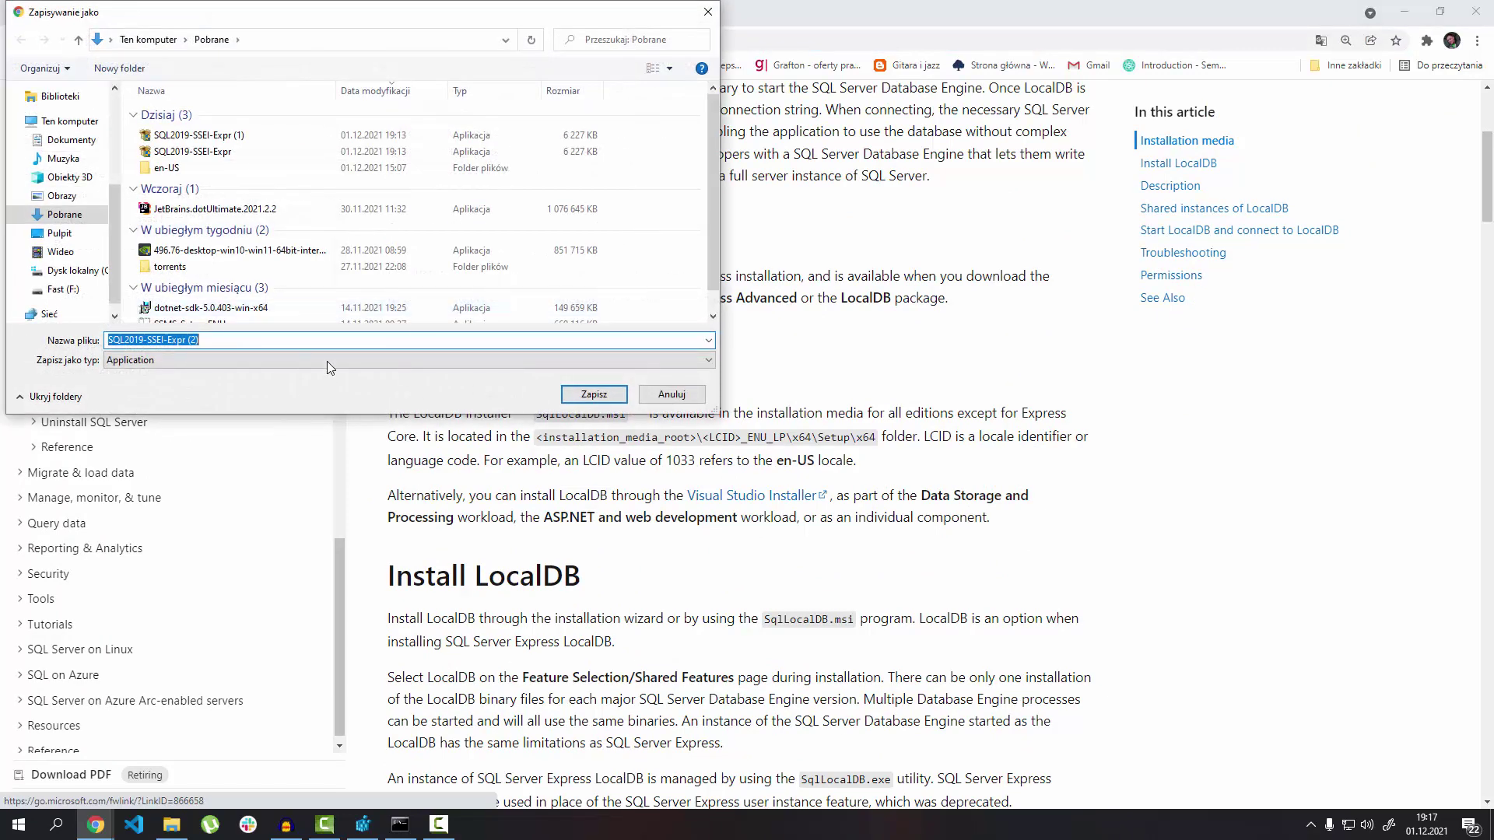
{"action": "left_click", "coordinate": [618, 395]}
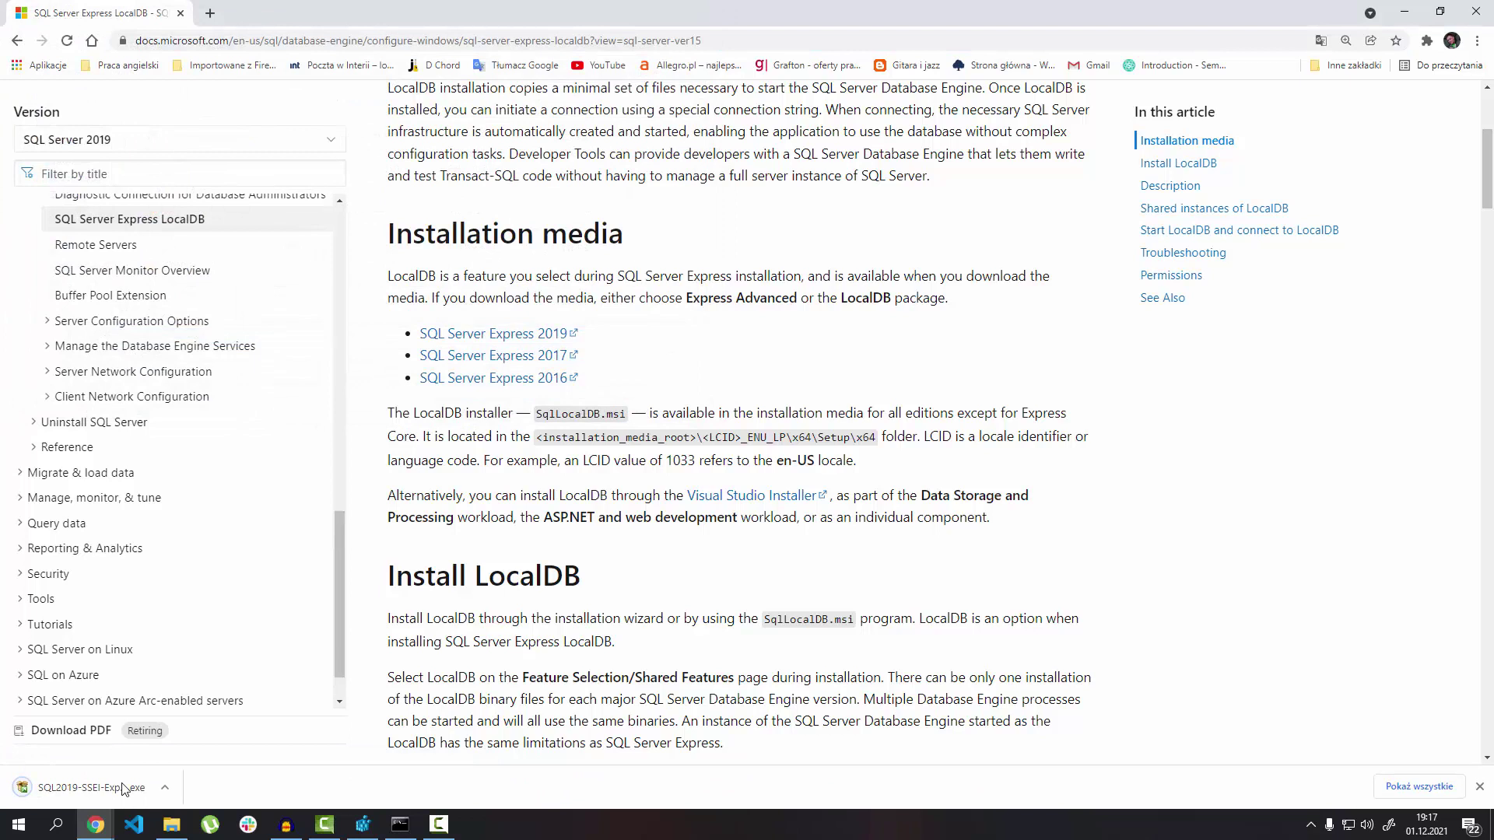
{"action": "left_click", "coordinate": [113, 788]}
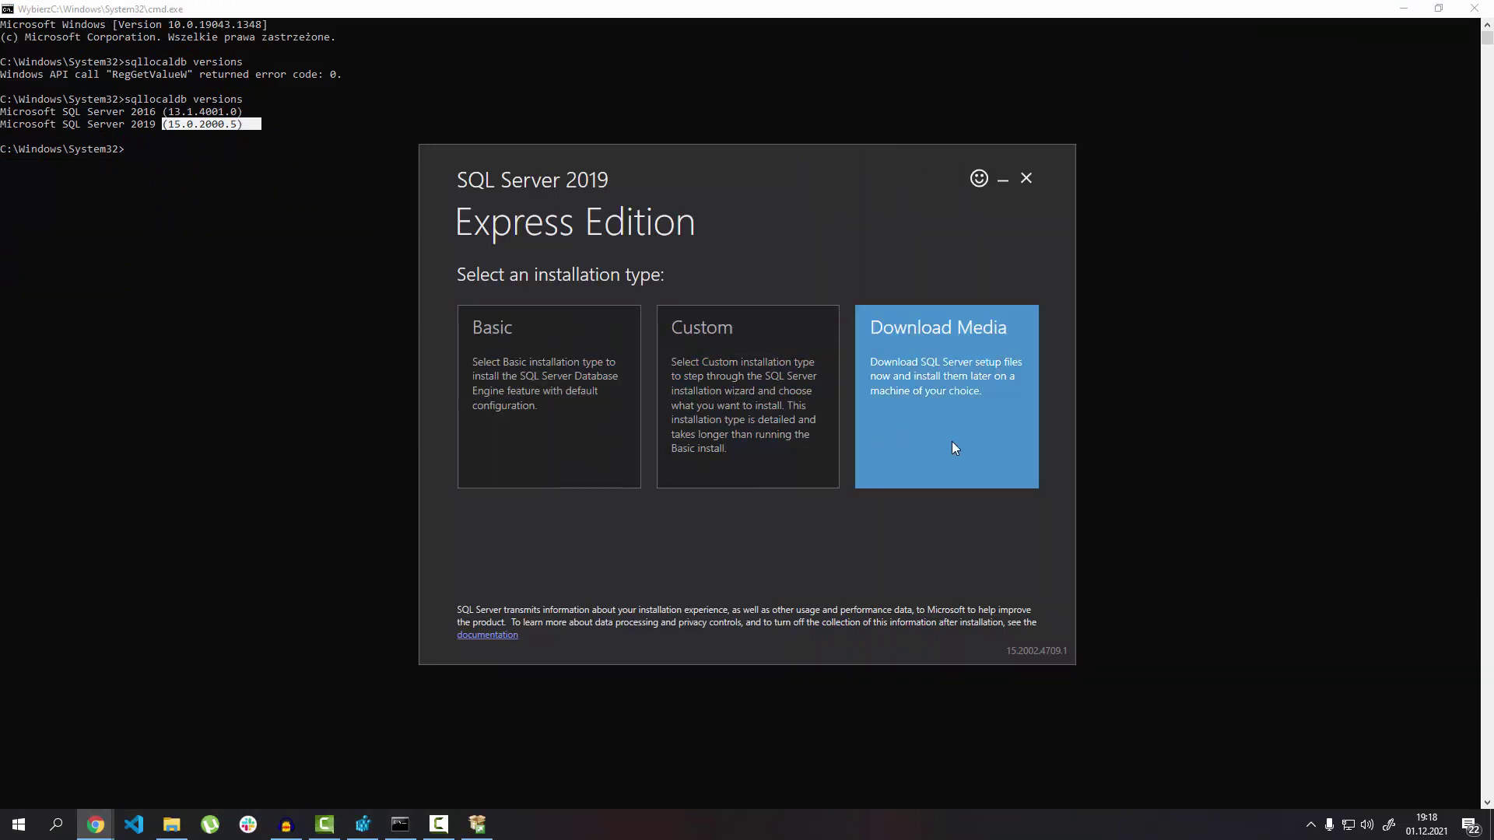
Step: Download the LocalDB (53 MB) media package, keeping the default Downloads\en-US location
{"action": "left_click", "coordinate": [947, 383]}
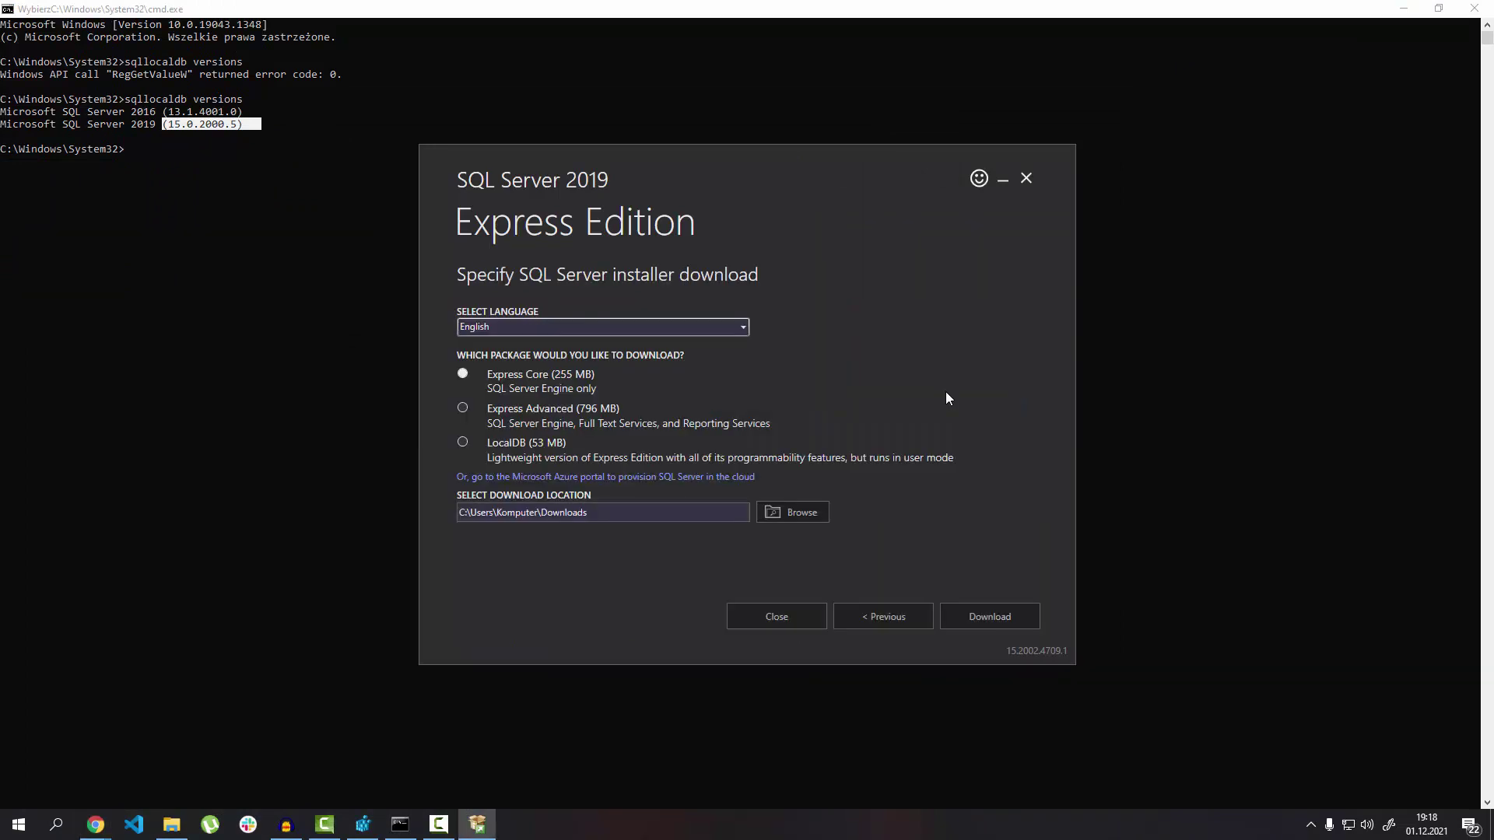
{"action": "left_click", "coordinate": [462, 441]}
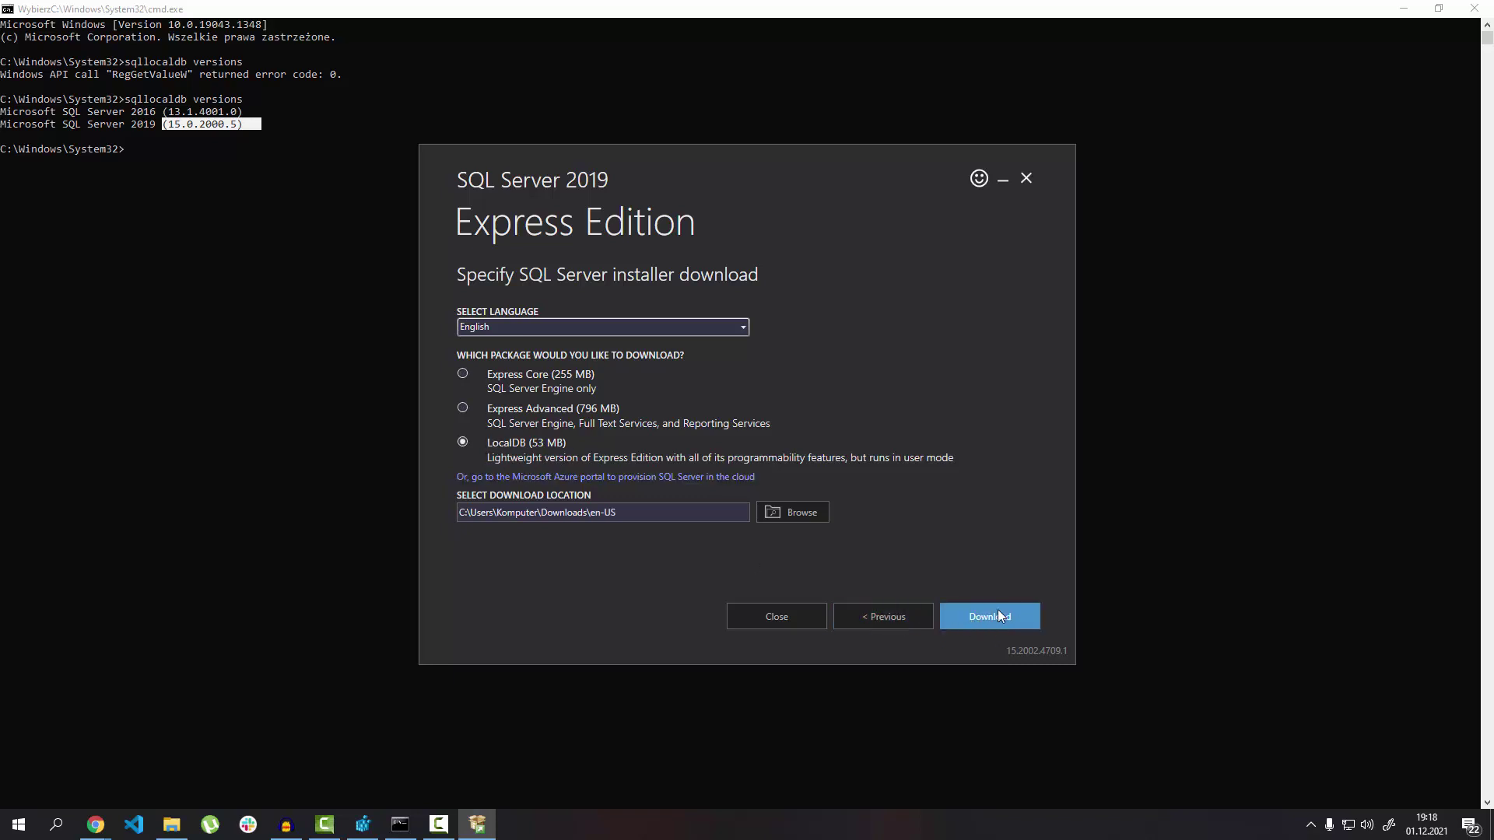
{"action": "left_click", "coordinate": [634, 514]}
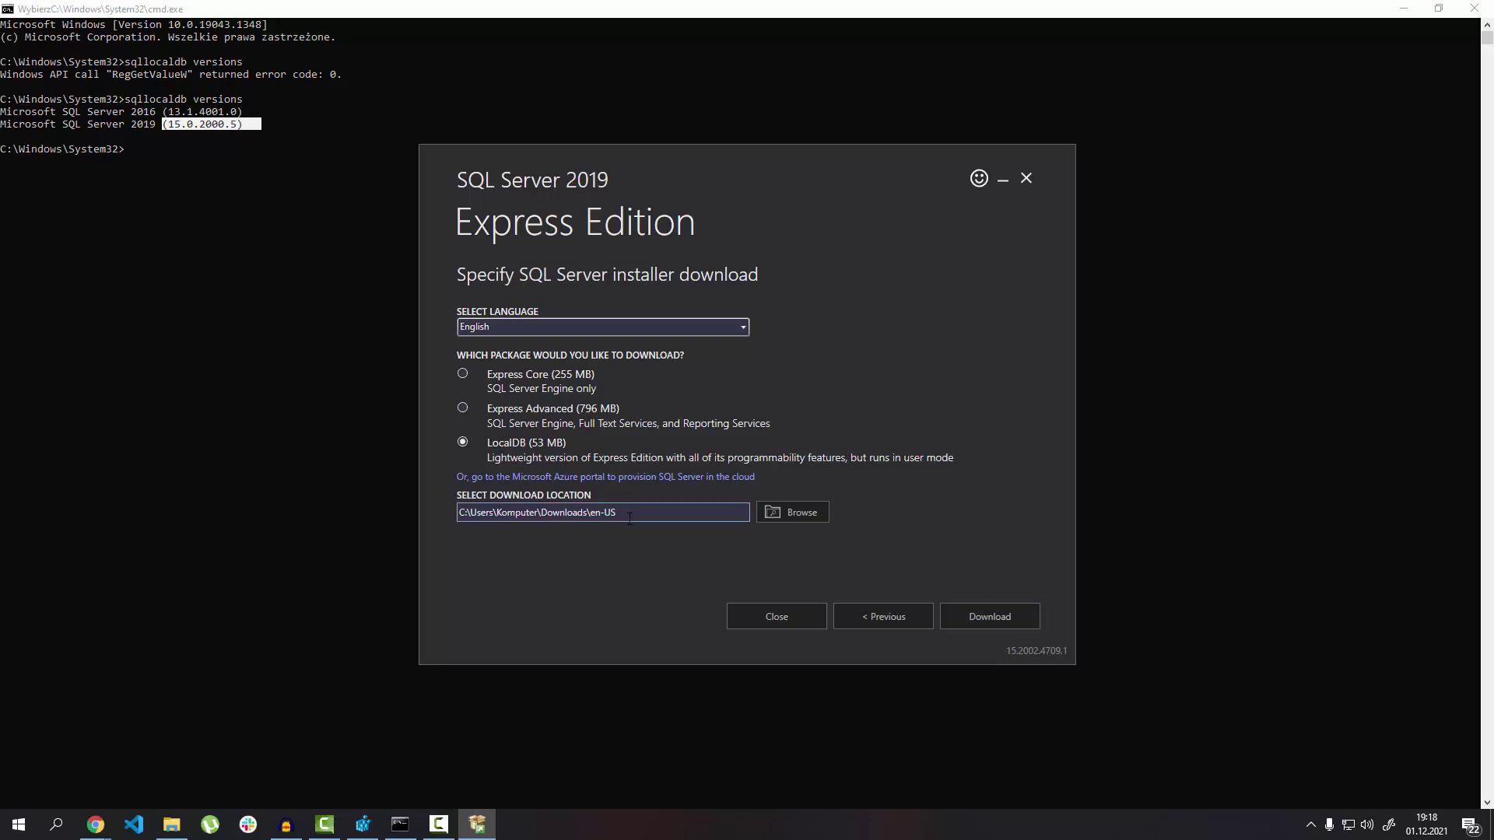
{"action": "left_click_drag", "start_coordinate": [613, 514], "coordinate": [459, 515]}
{"action": "left_click", "coordinate": [616, 515]}
{"action": "left_click_drag", "start_coordinate": [616, 515], "coordinate": [463, 519]}
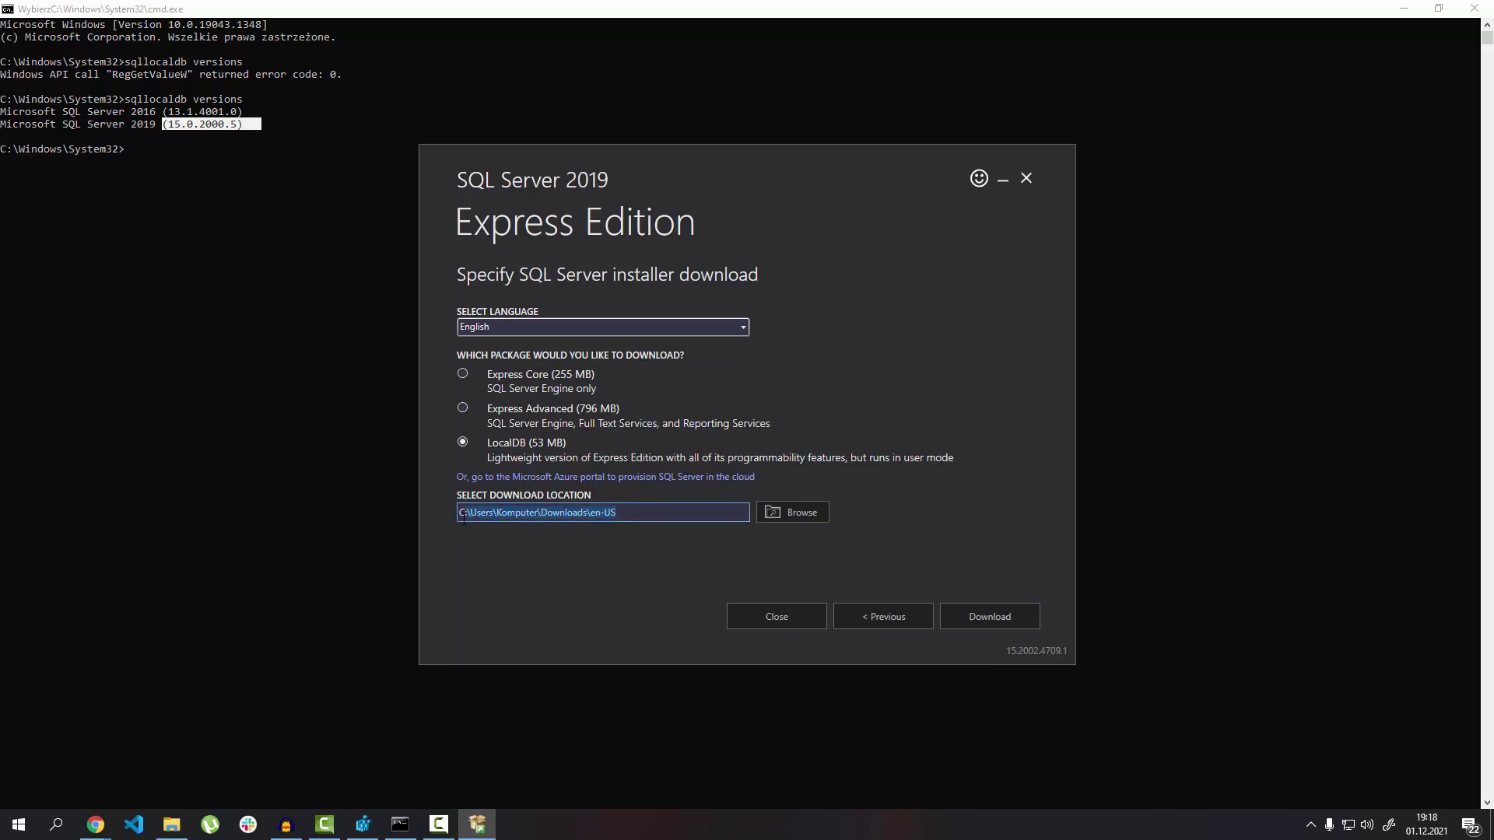
{"action": "left_click", "coordinate": [801, 512]}
{"action": "left_click", "coordinate": [829, 547]}
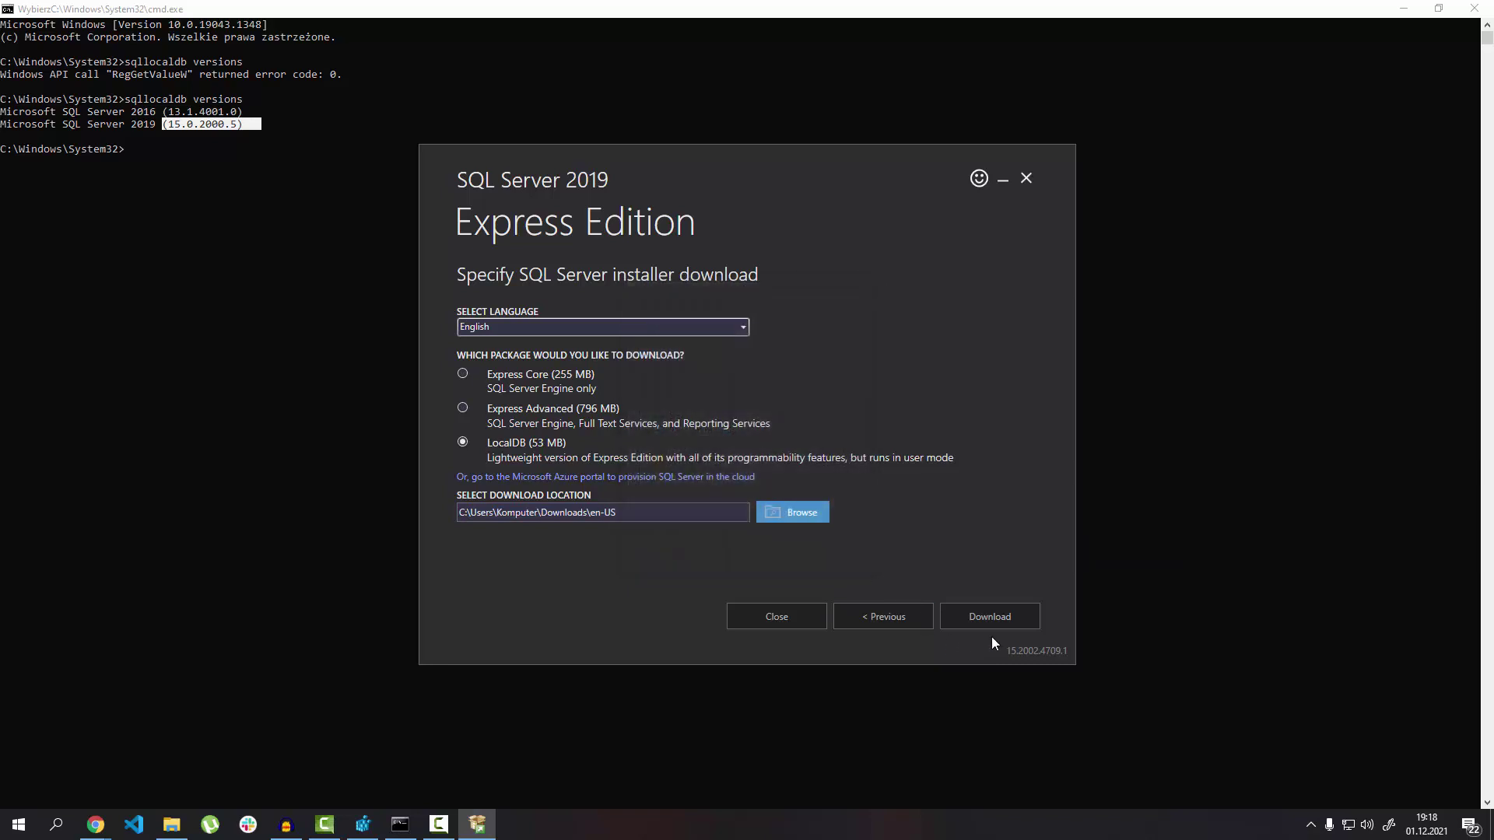
{"action": "left_click", "coordinate": [993, 619]}
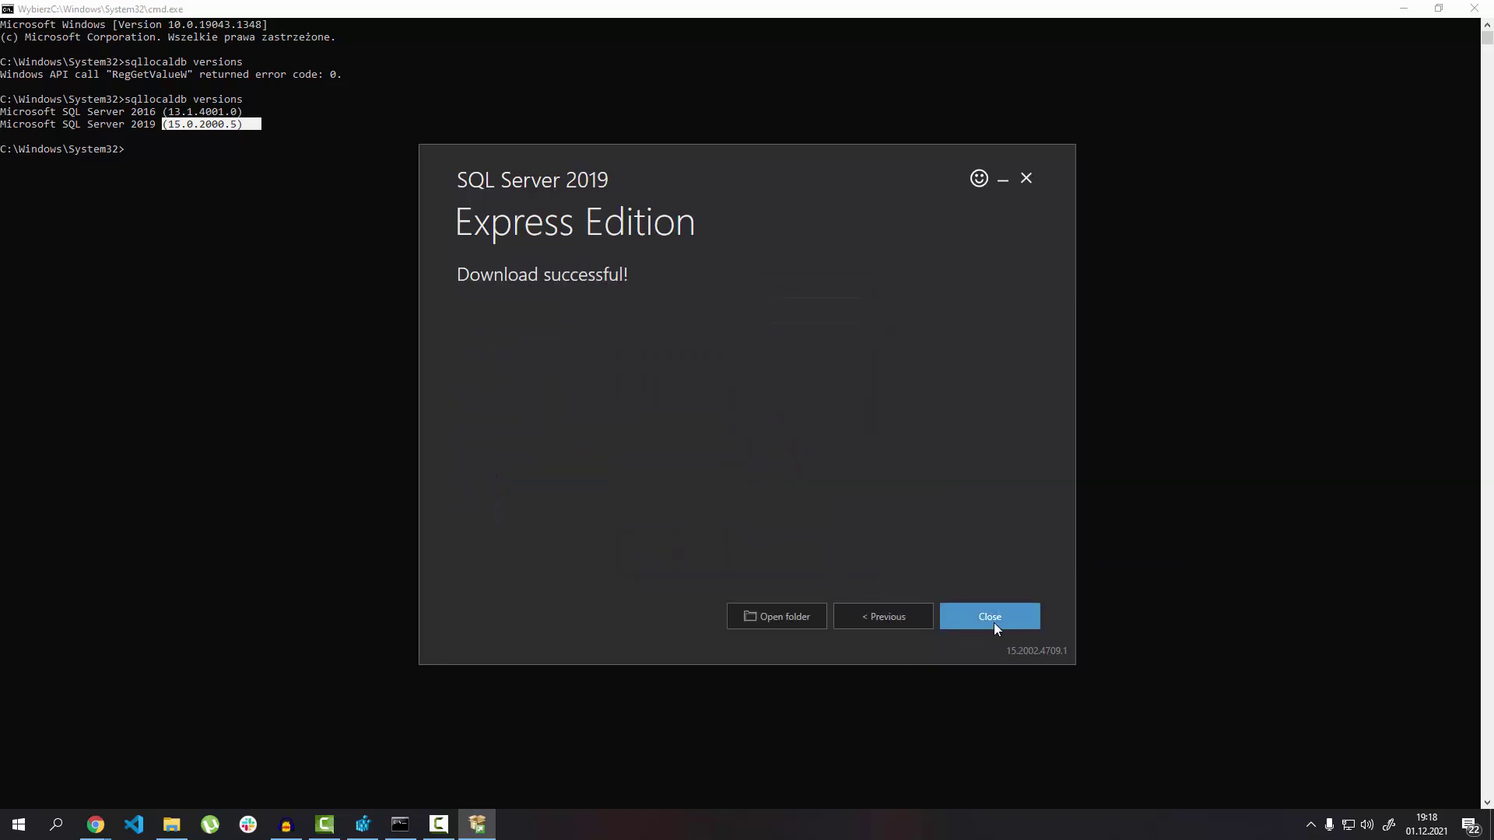
Step: Launch SqlLocalDB setup from the en-US folder, cancel it without installing, and return to Command Prompt
{"action": "left_click", "coordinate": [775, 616]}
{"action": "double_click", "coordinate": [206, 175]}
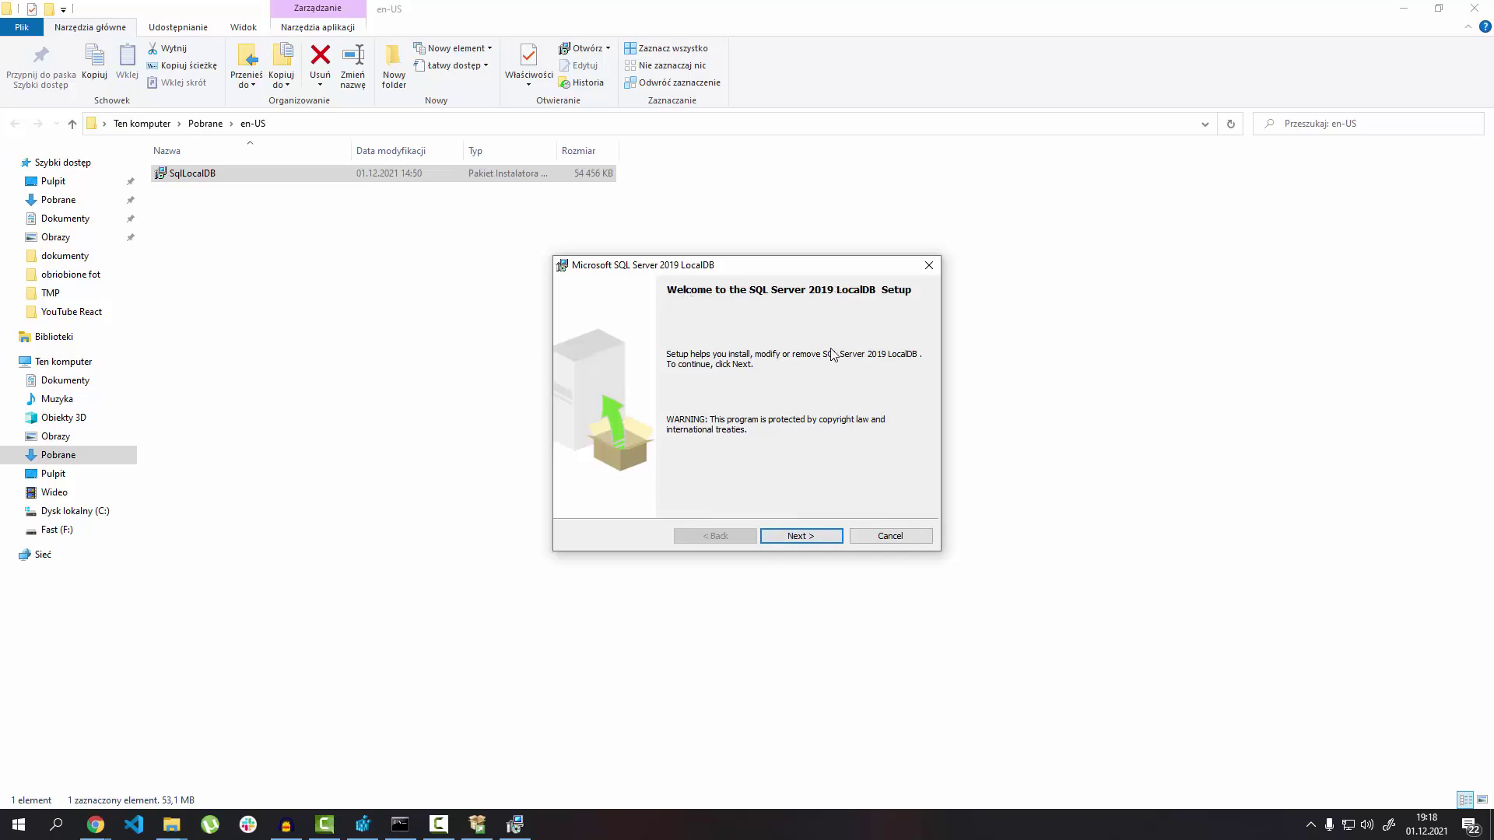
{"action": "left_click", "coordinate": [895, 536]}
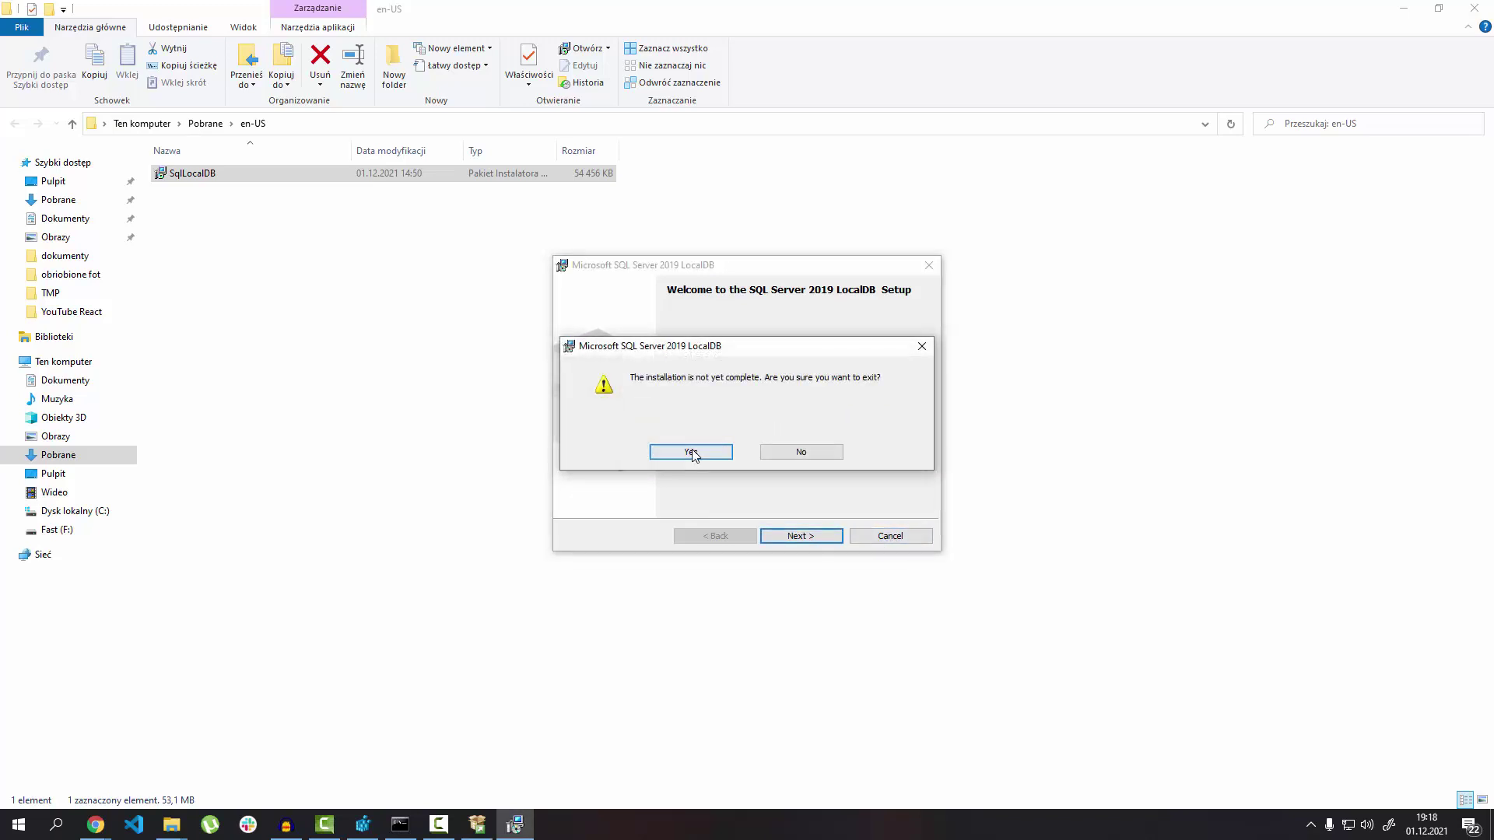
{"action": "left_click", "coordinate": [690, 454]}
{"action": "left_click", "coordinate": [800, 532]}
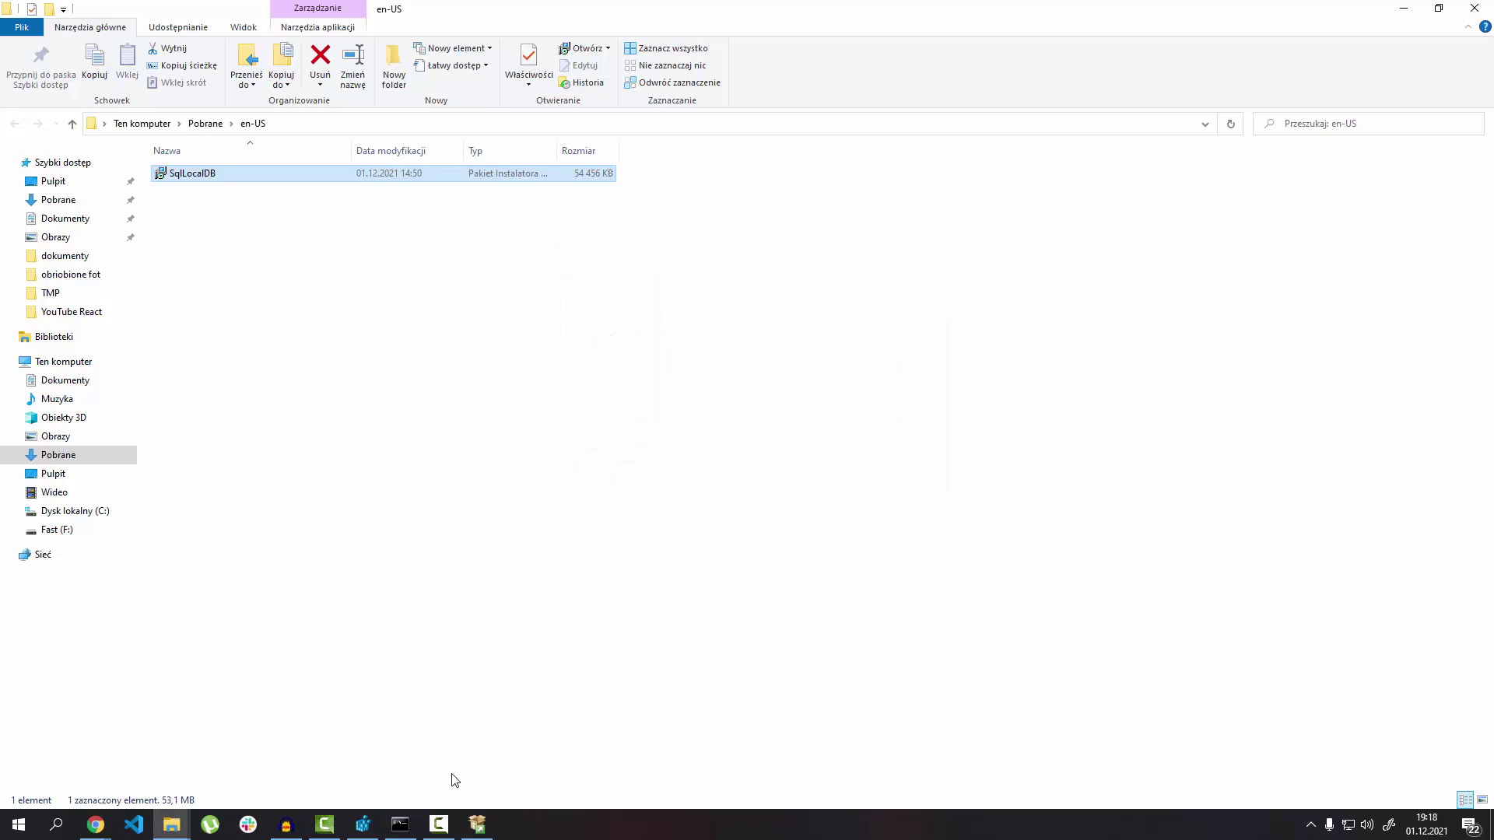
{"action": "left_click", "coordinate": [400, 824]}
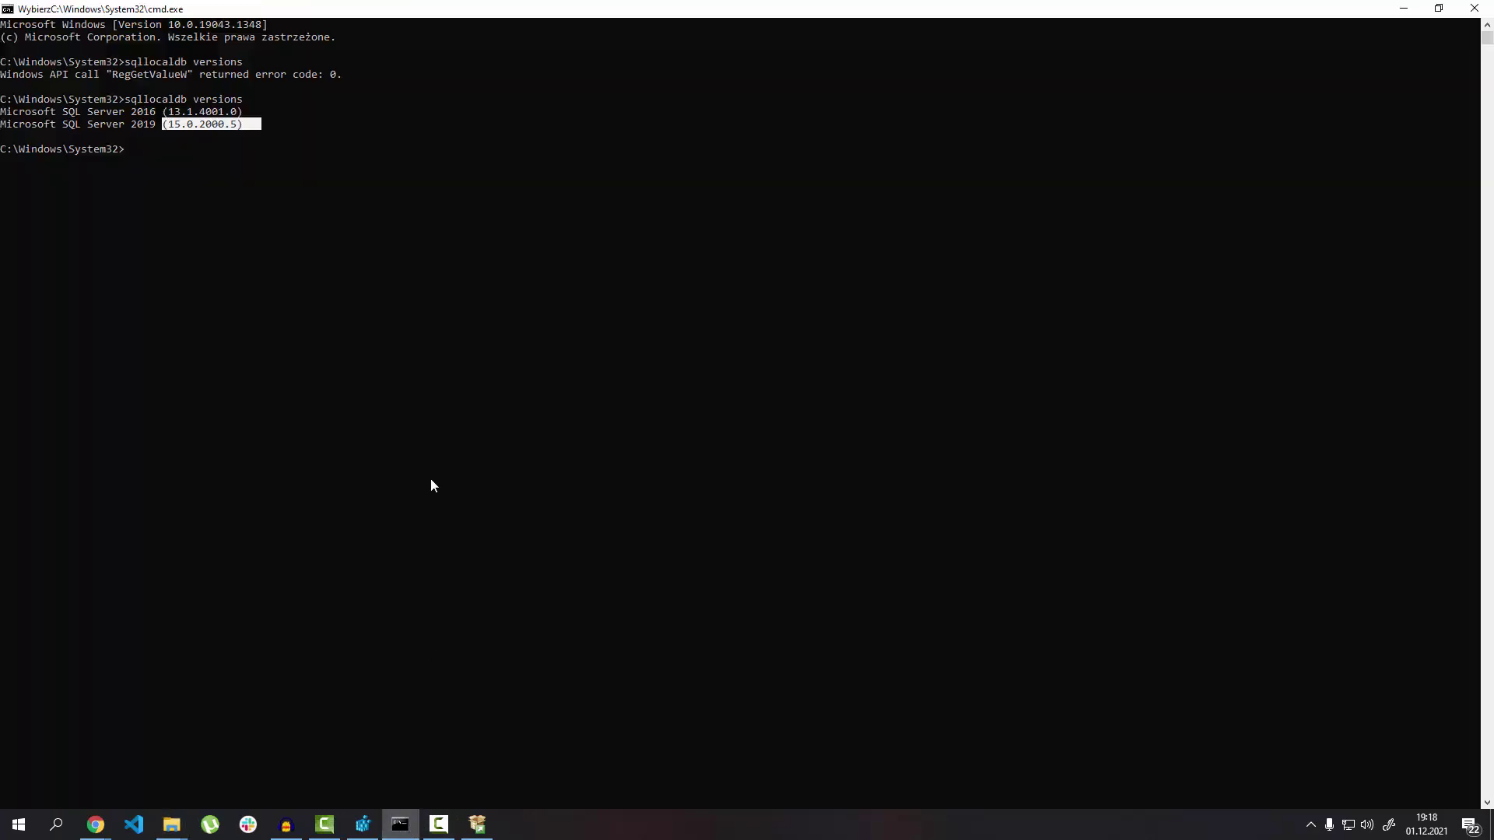
{"action": "left_click", "coordinate": [136, 149]}
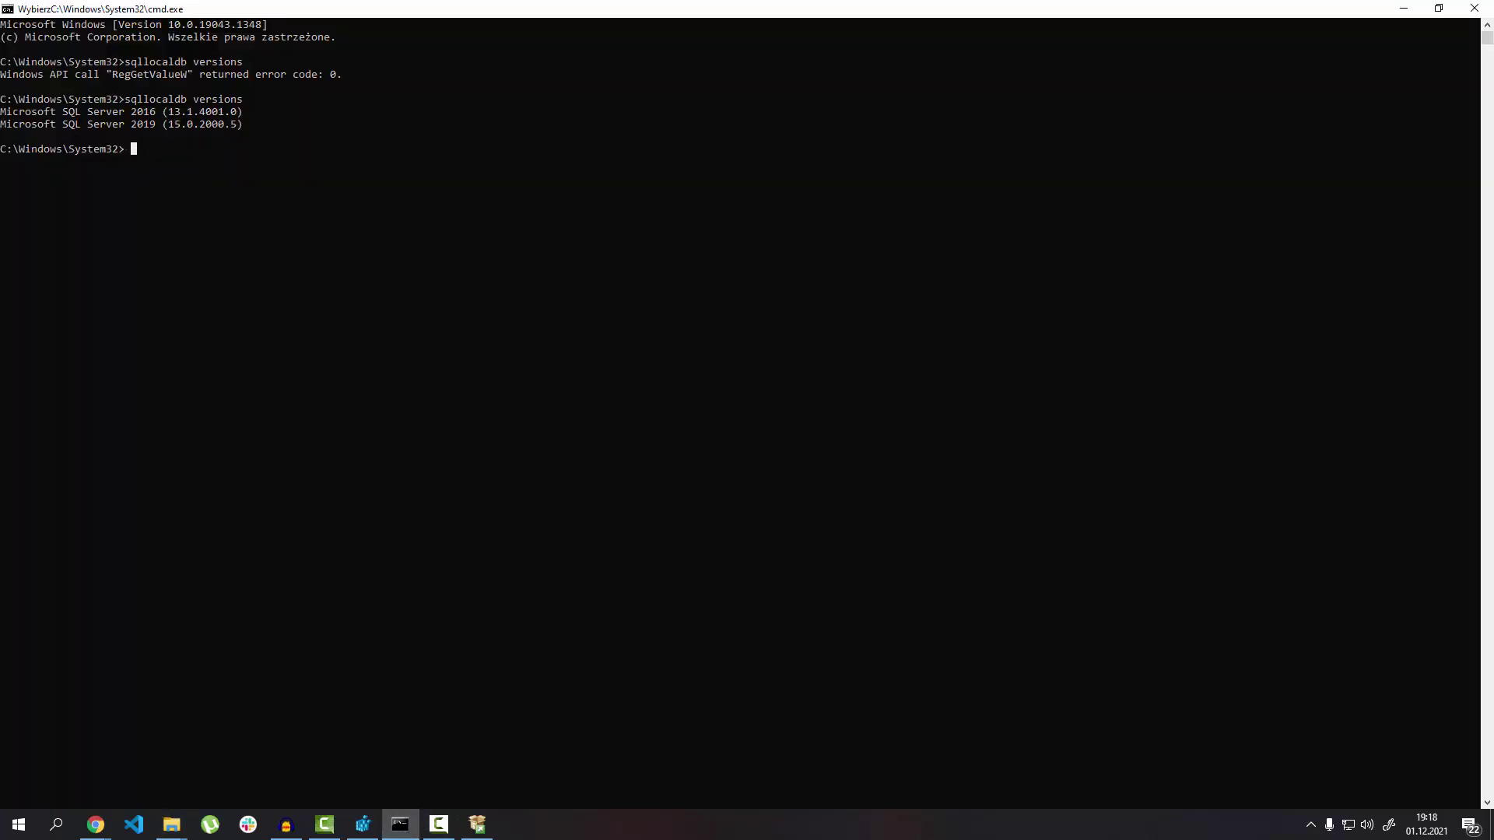
{"action": "left_click", "coordinate": [95, 824]}
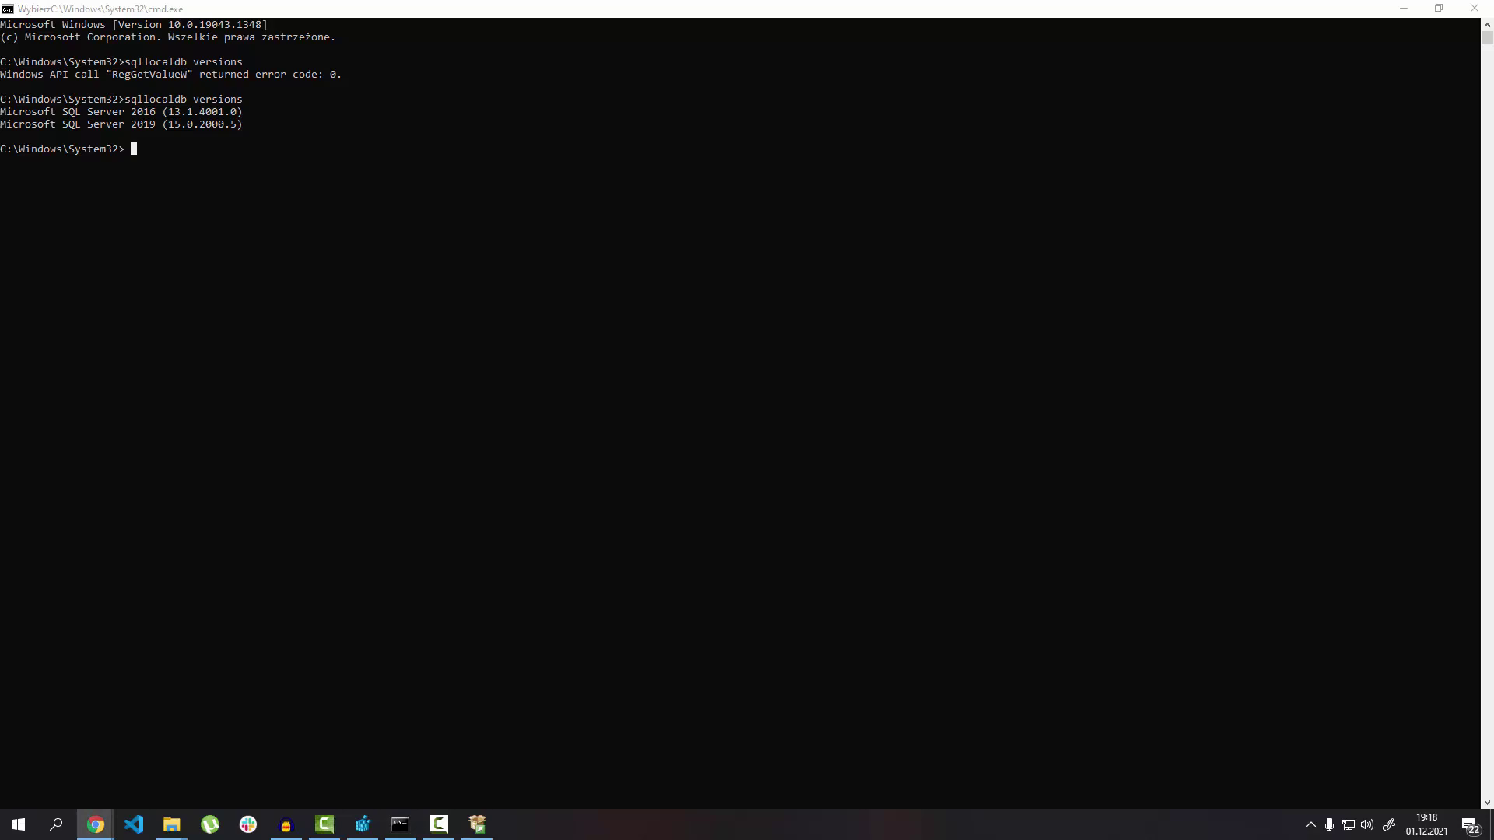
{"action": "left_click", "coordinate": [153, 149]}
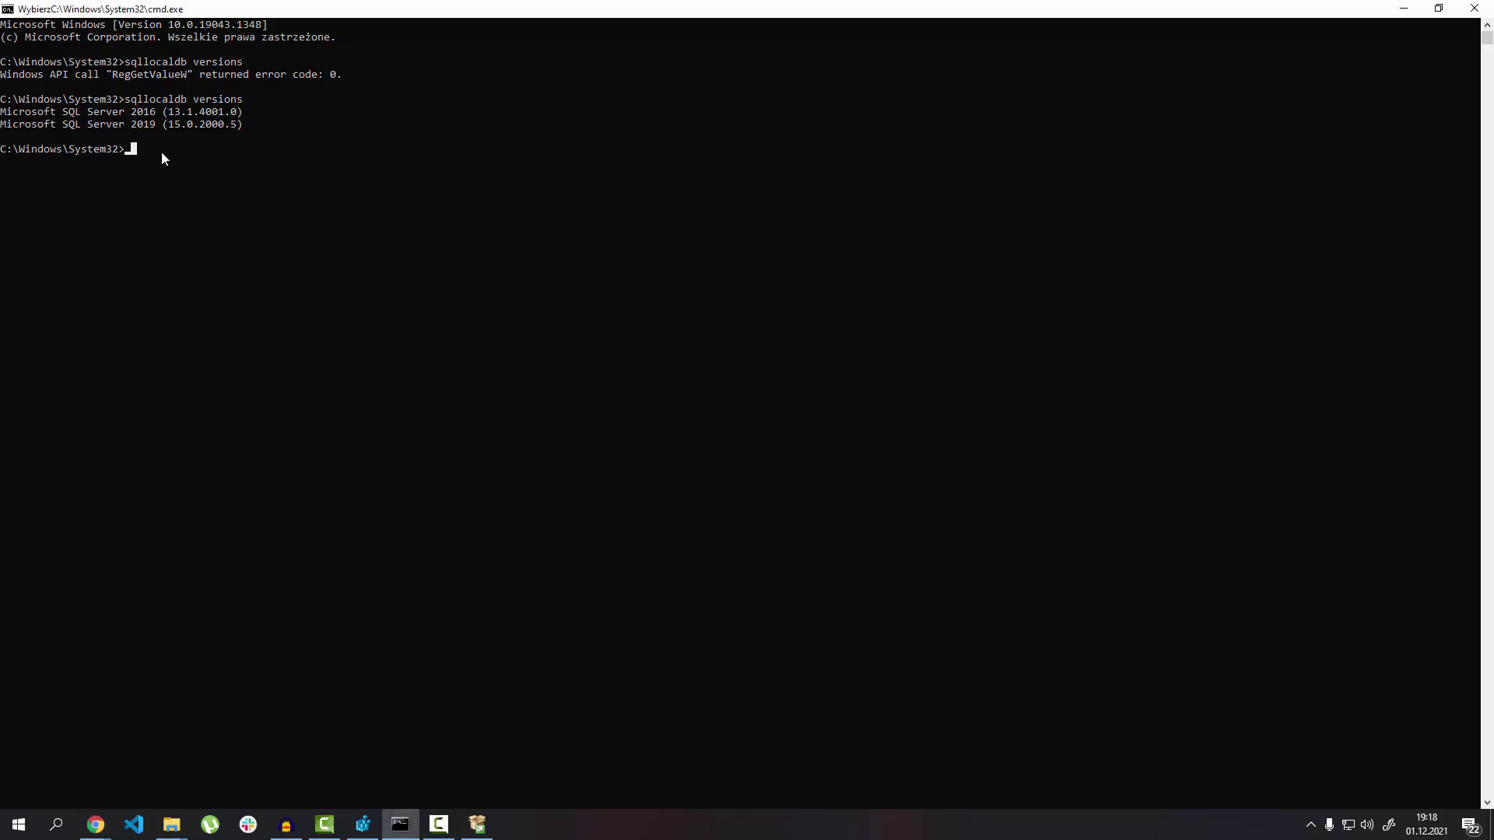
{"action": "type", "text": "sqllocaldb stop mssqllocaldb"}
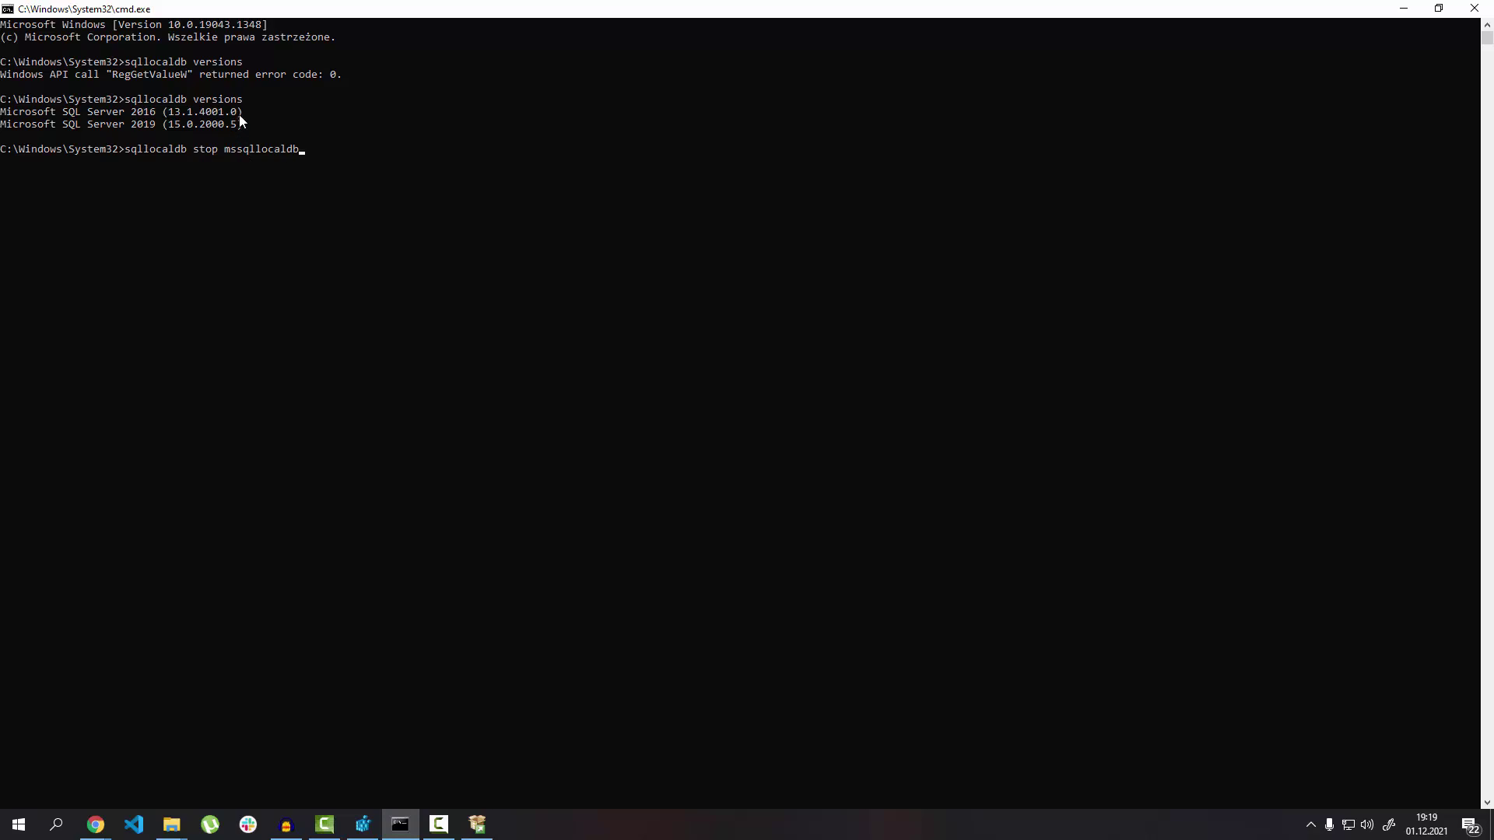
{"action": "left_click_drag", "start_coordinate": [240, 114], "coordinate": [14, 115]}
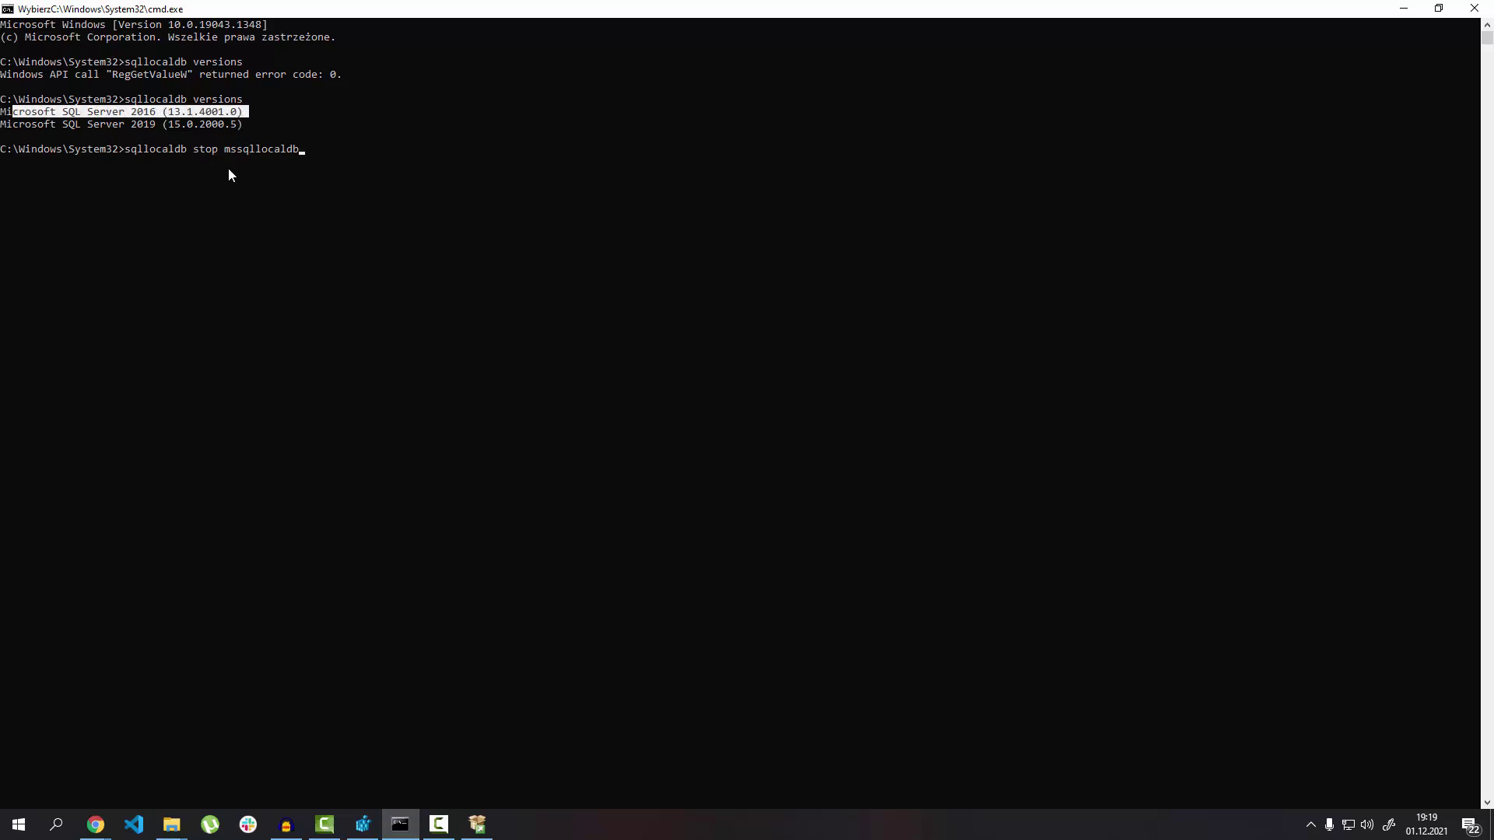
{"action": "left_click_drag", "start_coordinate": [329, 150], "coordinate": [124, 150]}
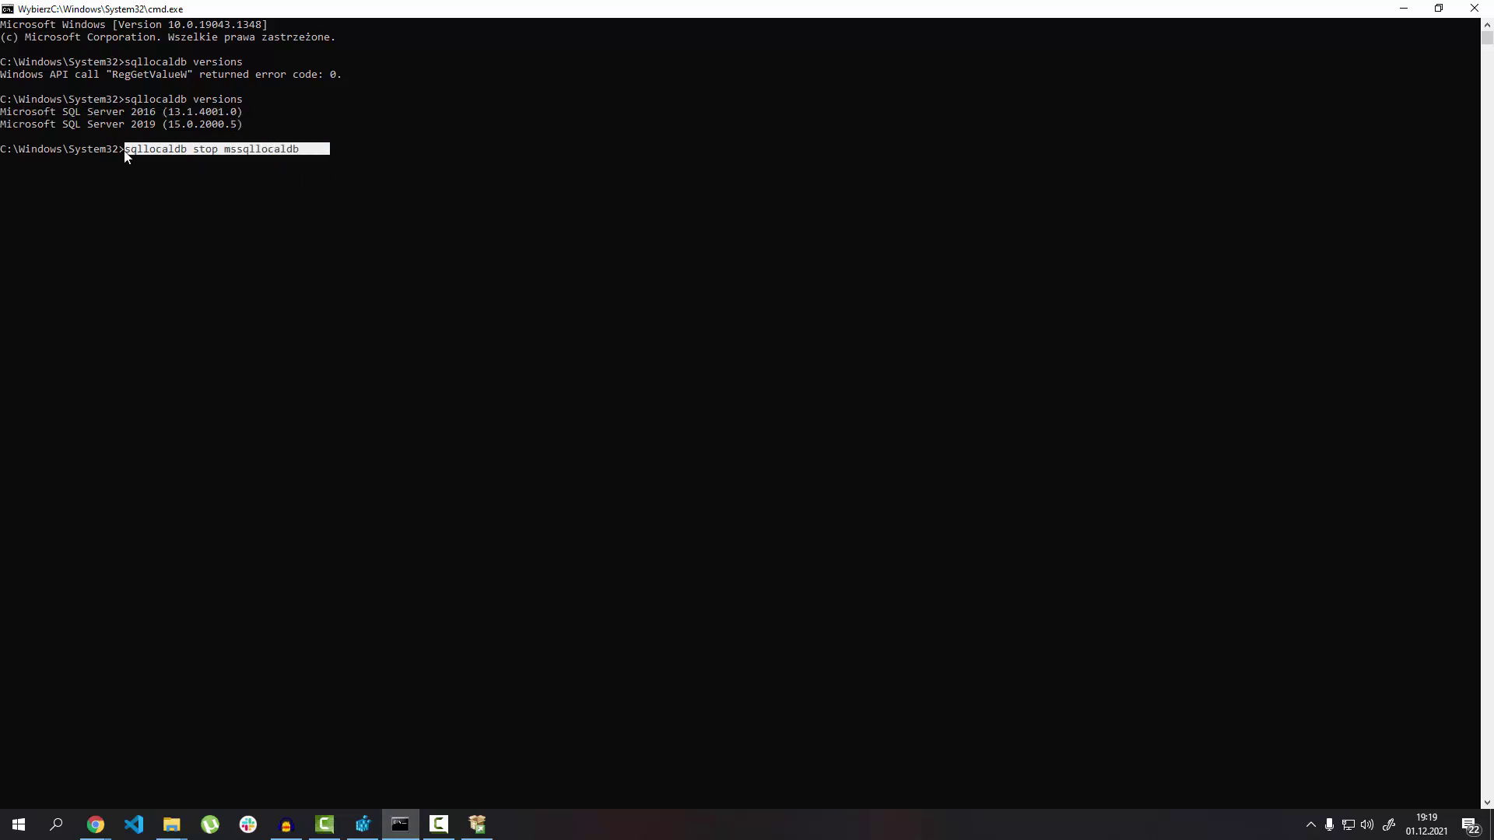
{"action": "key", "text": "BackSpace"}
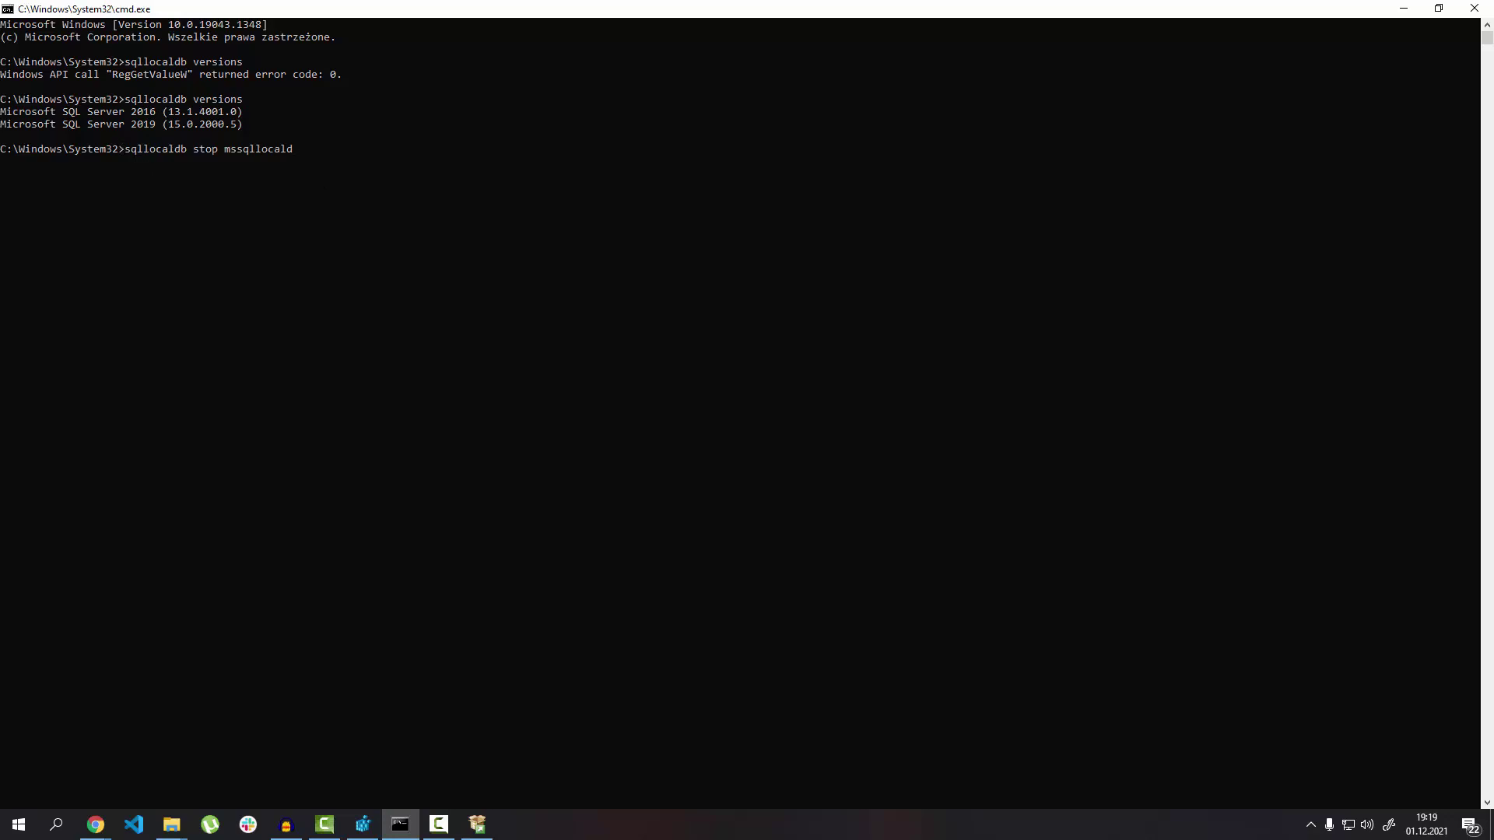
{"action": "key", "text": "alt+Tab"}
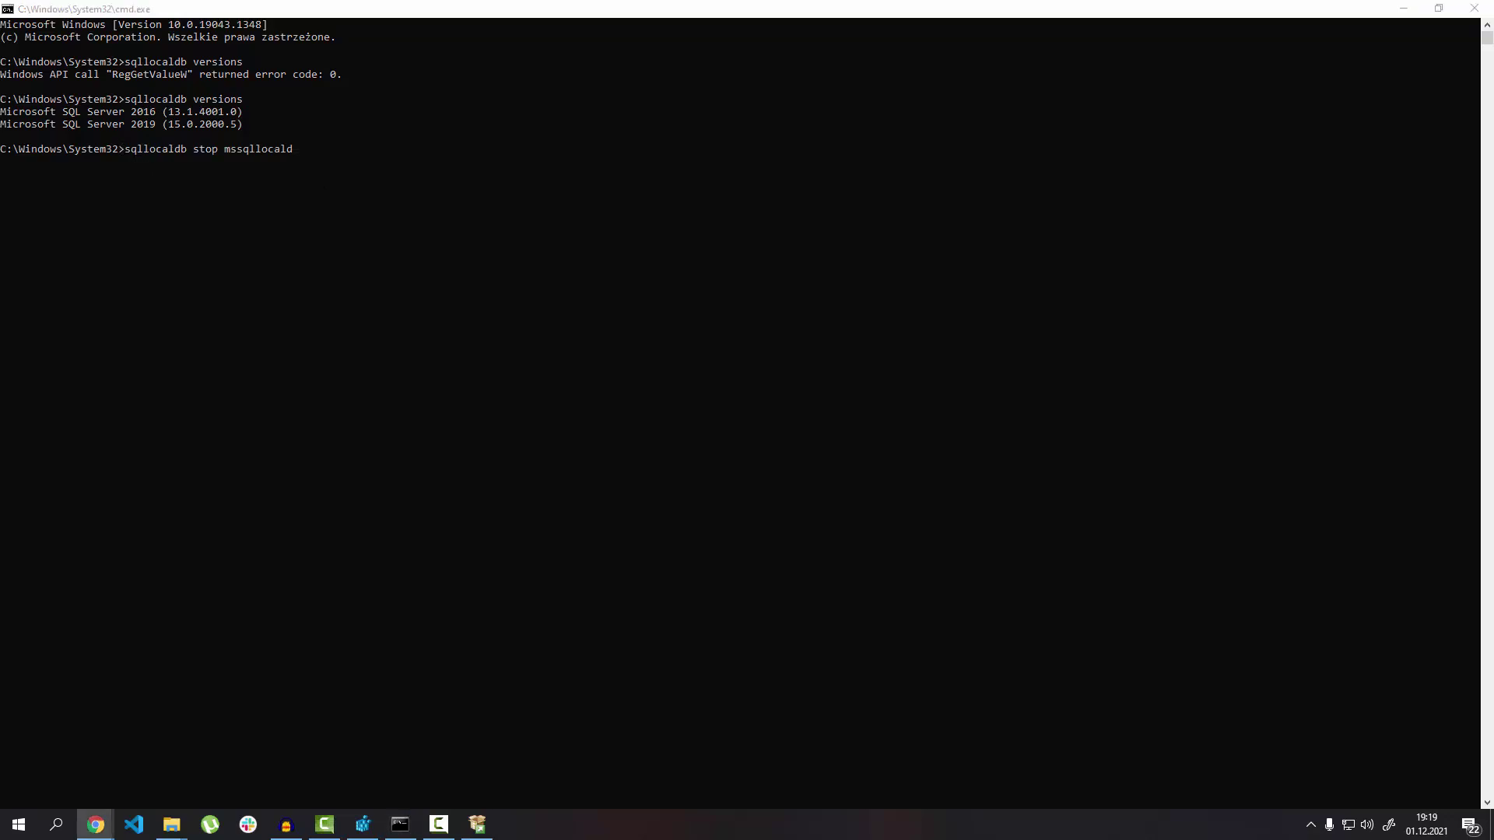
{"action": "key", "text": "alt+Tab"}
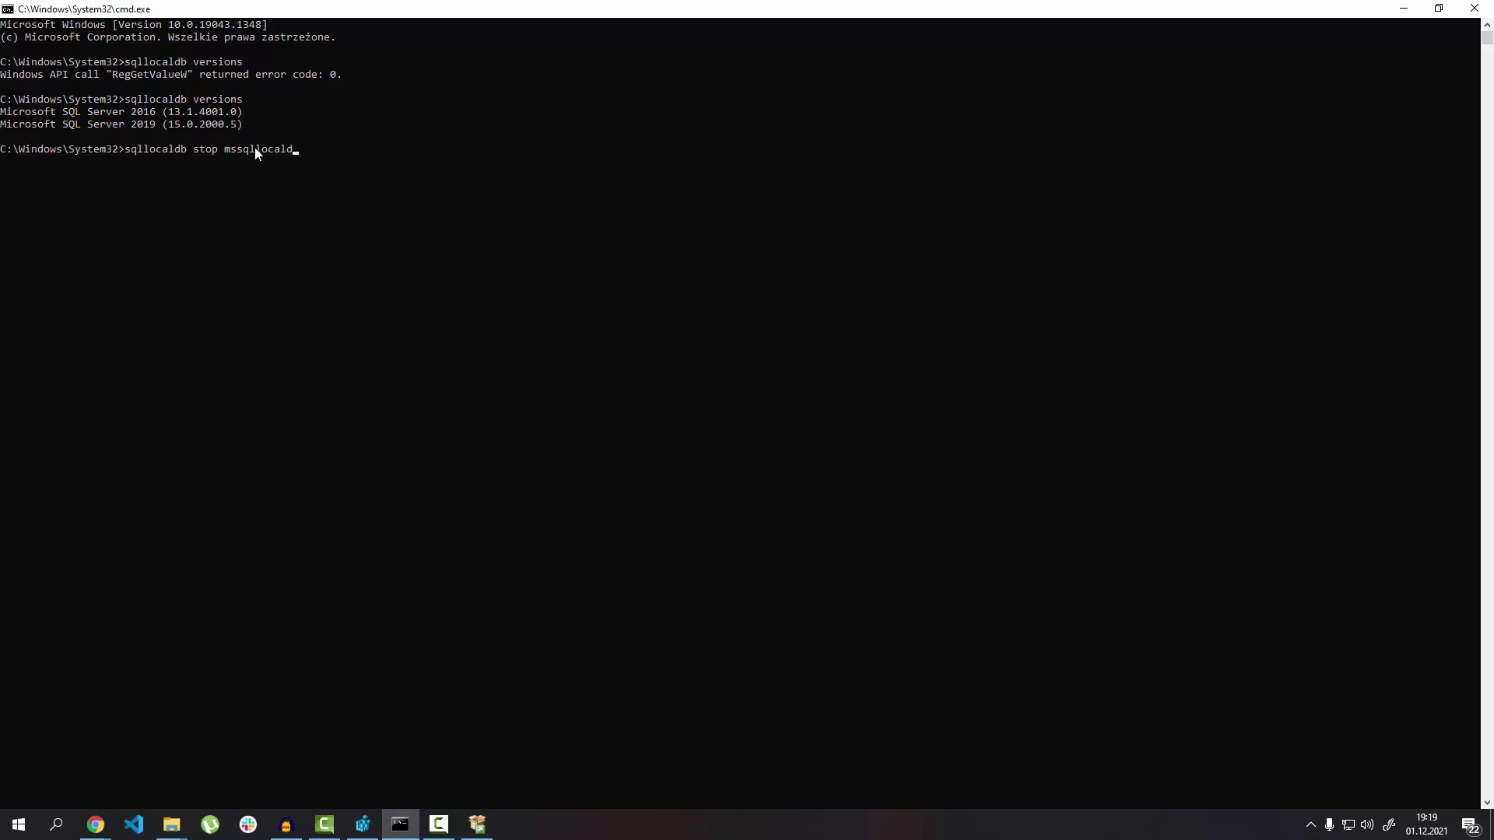
{"action": "key", "text": "BackSpace"}
{"action": "key", "text": "BackSpace"}
{"action": "key", "text": "BackSpace"}
{"action": "key", "text": "BackSpace"}
{"action": "key", "text": "BackSpace"}
{"action": "key", "text": "BackSpace"}
{"action": "key", "text": "BackSpace"}
{"action": "key", "text": "BackSpace"}
{"action": "key", "text": "BackSpace"}
{"action": "key", "text": "BackSpace"}
{"action": "key", "text": "BackSpace"}
{"action": "key", "text": "BackSpace"}
{"action": "key", "text": "BackSpace"}
{"action": "key", "text": "BackSpace"}
{"action": "key", "text": "BackSpace"}
{"action": "key", "text": "BackSpace"}
{"action": "key", "text": "BackSpace"}
{"action": "key", "text": "BackSpace"}
{"action": "key", "text": "BackSpace"}
{"action": "key", "text": "BackSpace"}
{"action": "type", "text": "sqllocaldb delete mssqllocaldb"}
{"action": "key", "text": "BackSpace"}
{"action": "key", "text": "BackSpace"}
{"action": "key", "text": "BackSpace"}
{"action": "key", "text": "BackSpace"}
{"action": "key", "text": "BackSpace"}
{"action": "key", "text": "BackSpace"}
{"action": "key", "text": "BackSpace"}
{"action": "key", "text": "BackSpace"}
{"action": "key", "text": "BackSpace"}
{"action": "key", "text": "BackSpace"}
{"action": "key", "text": "BackSpace"}
{"action": "key", "text": "BackSpace"}
{"action": "key", "text": "BackSpace"}
{"action": "key", "text": "BackSpace"}
{"action": "key", "text": "BackSpace"}
{"action": "key", "text": "BackSpace"}
{"action": "key", "text": "BackSpace"}
{"action": "key", "text": "BackSpace"}
{"action": "key", "text": "BackSpace"}
{"action": "key", "text": "BackSpace"}
{"action": "left_click", "coordinate": [96, 825]}
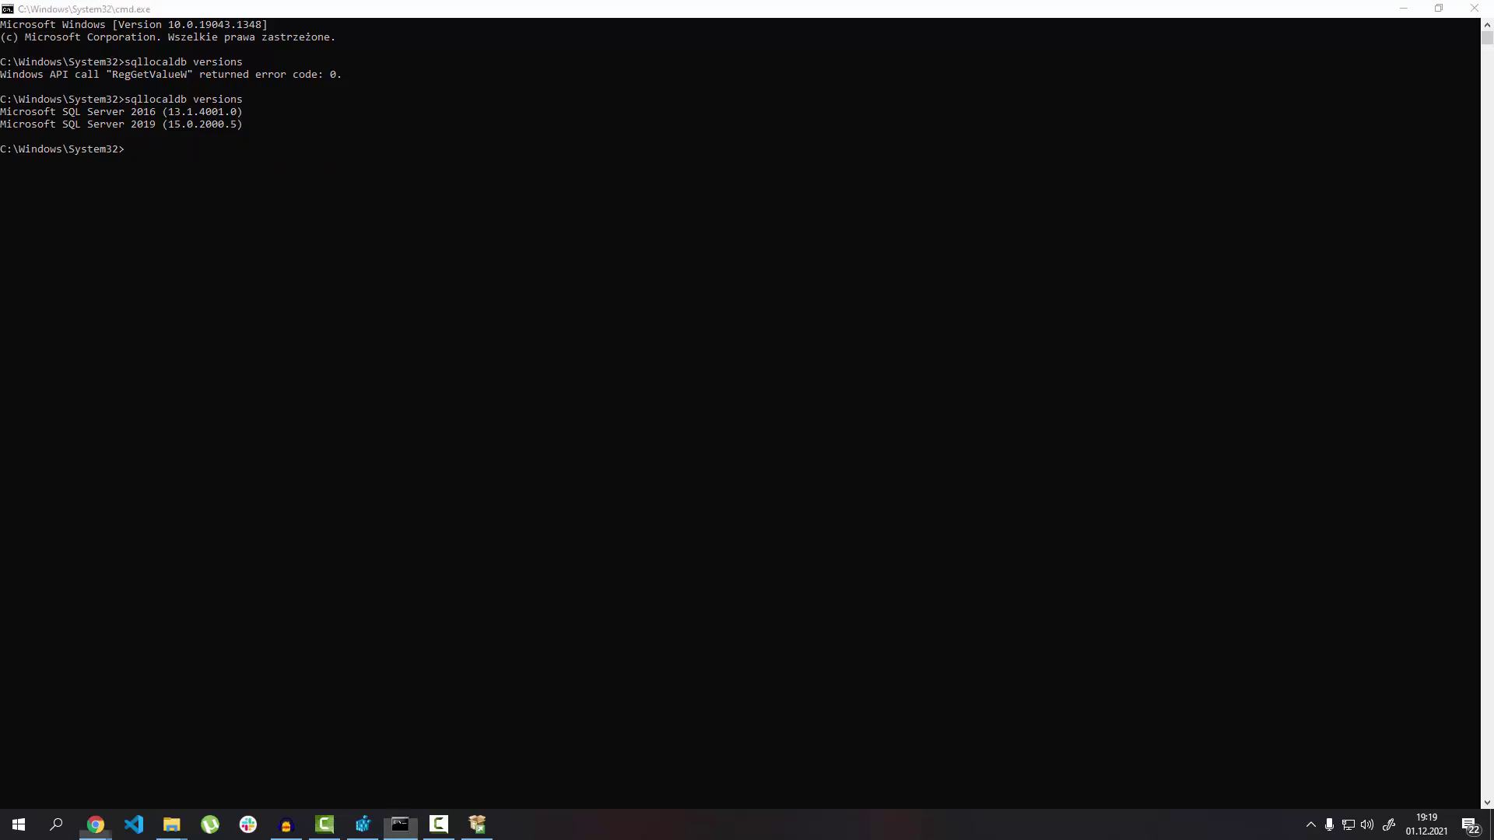
{"action": "left_click", "coordinate": [153, 154]}
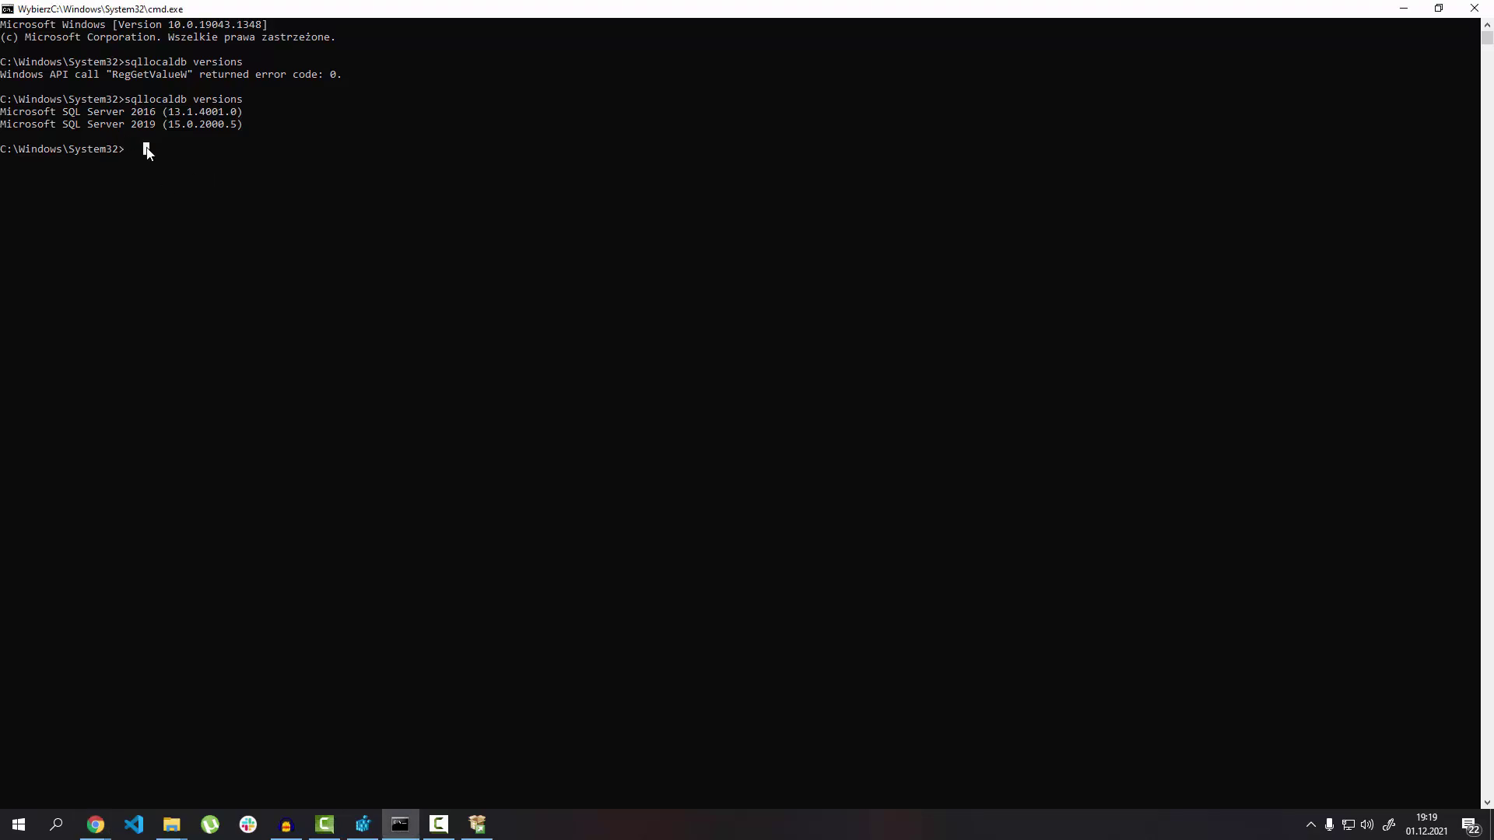
Step: Enter 'sqllocaldb create MSSQLLocalDB version 15.0 -s' at the prompt without running it
{"action": "type", "text": "sqllocaldb create MSSQLLocalDB"}
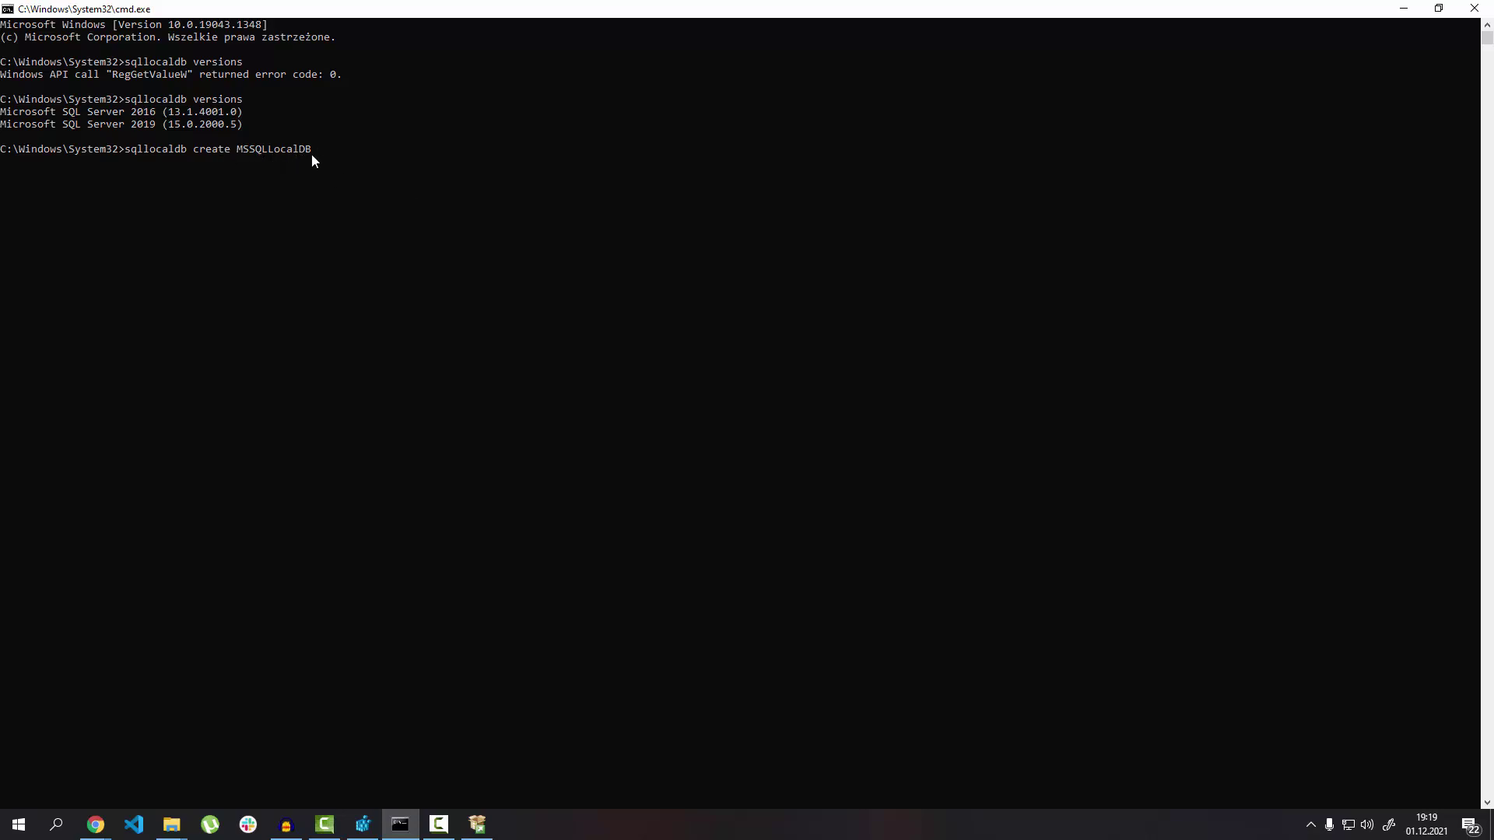
{"action": "left_click_drag", "start_coordinate": [248, 123], "coordinate": [2, 131]}
{"action": "type", "text": "version 15.0 -s"}
{"action": "left_click_drag", "start_coordinate": [320, 150], "coordinate": [360, 156]}
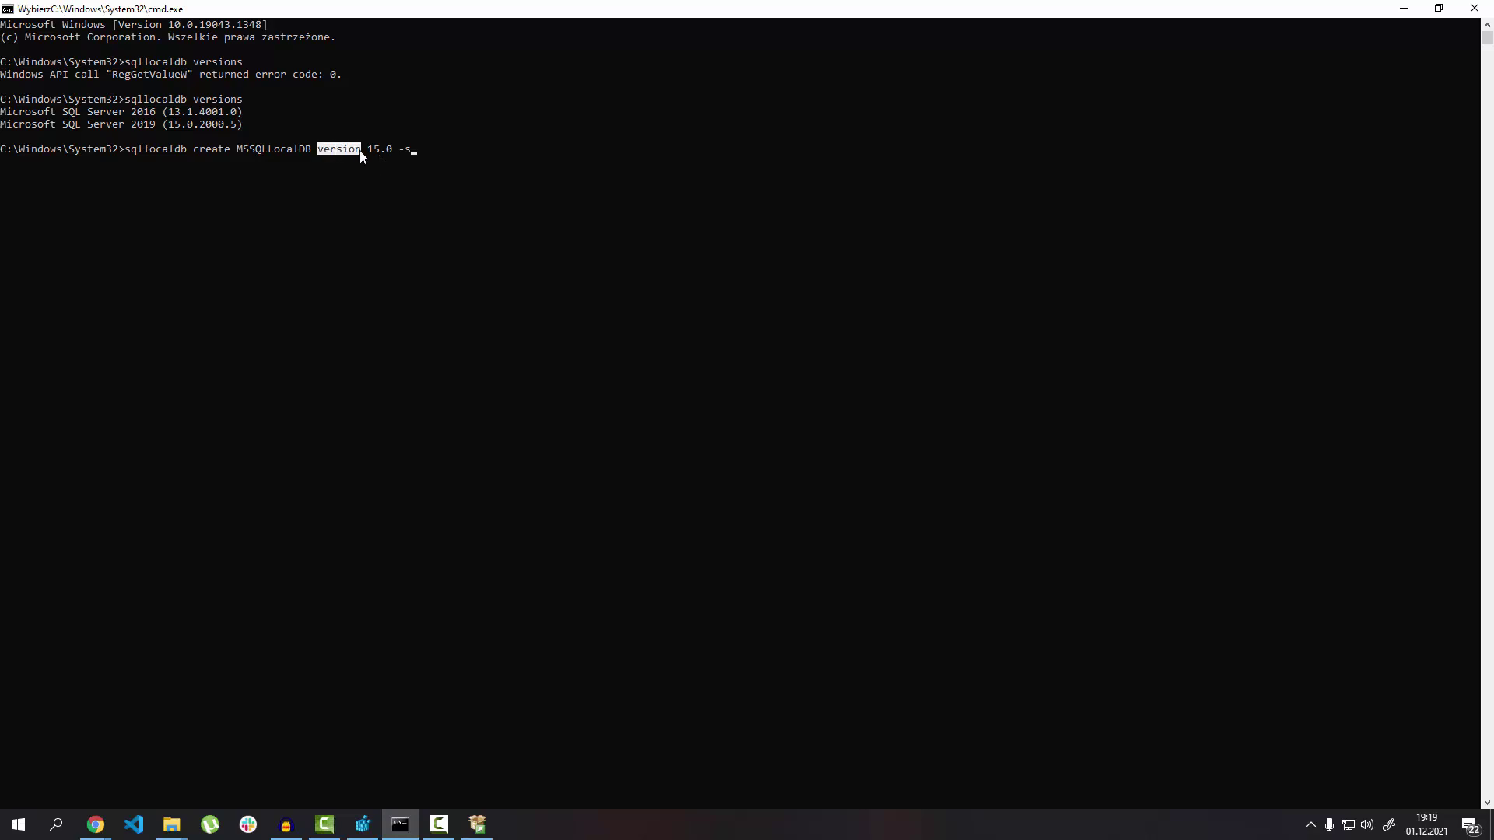
{"action": "left_click", "coordinate": [469, 161]}
{"action": "left_click", "coordinate": [376, 148]}
{"action": "key", "text": "BackSpace"}
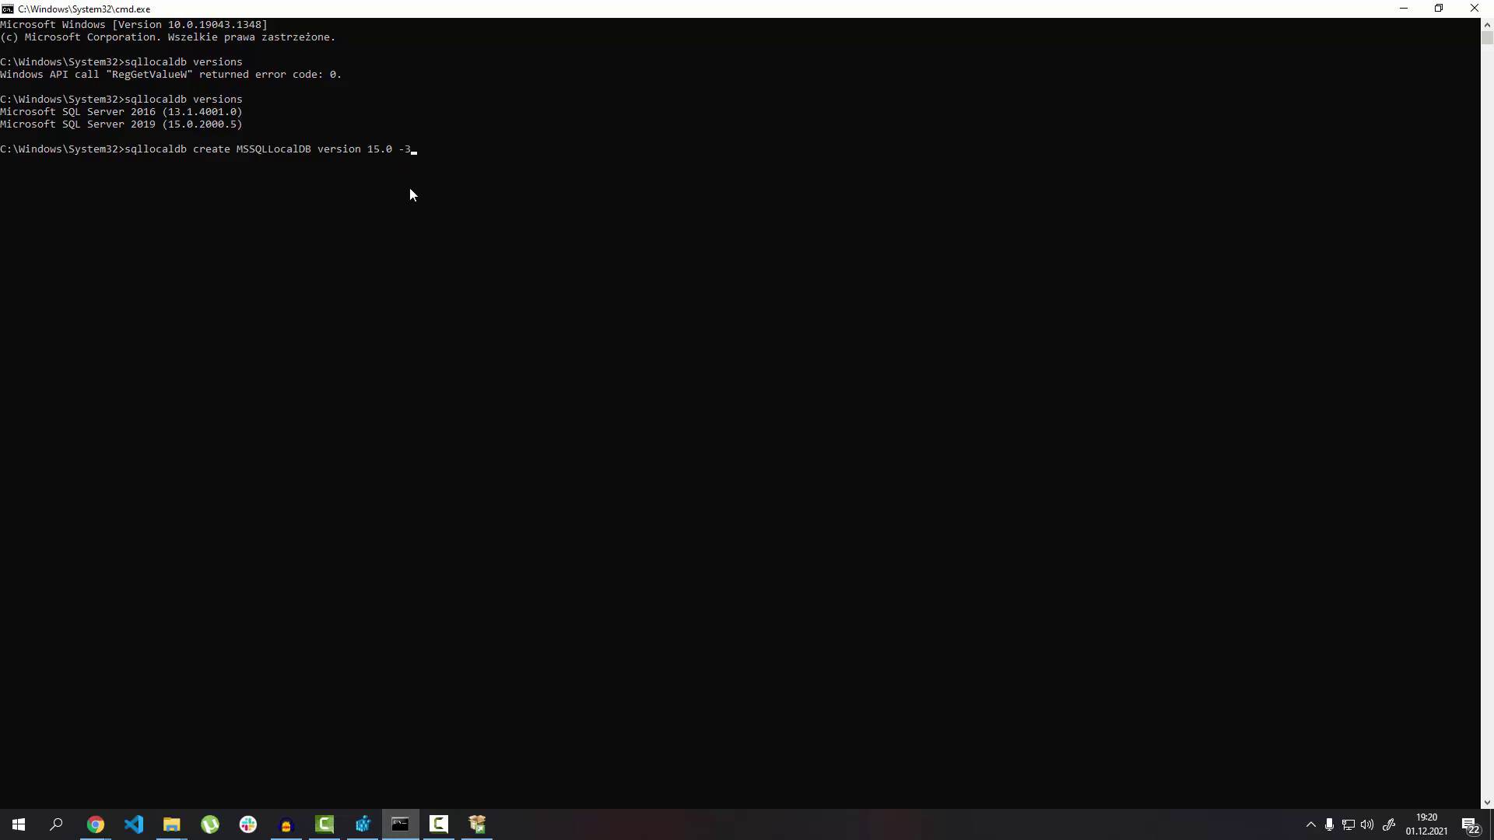